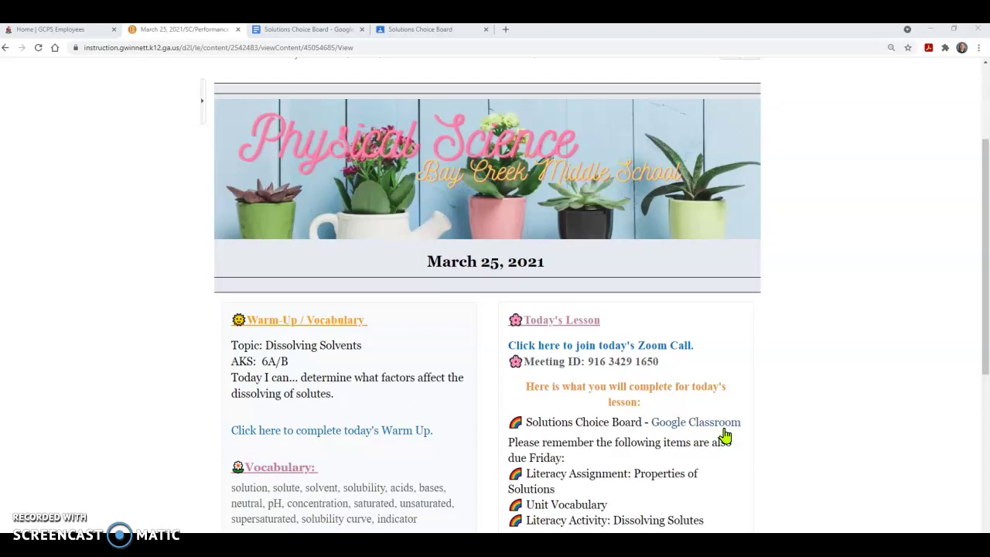
Open Google Classroom, go to the classwork of the A3/Physical Science class and expand the Solutions Choice Board assignment.
click(723, 428)
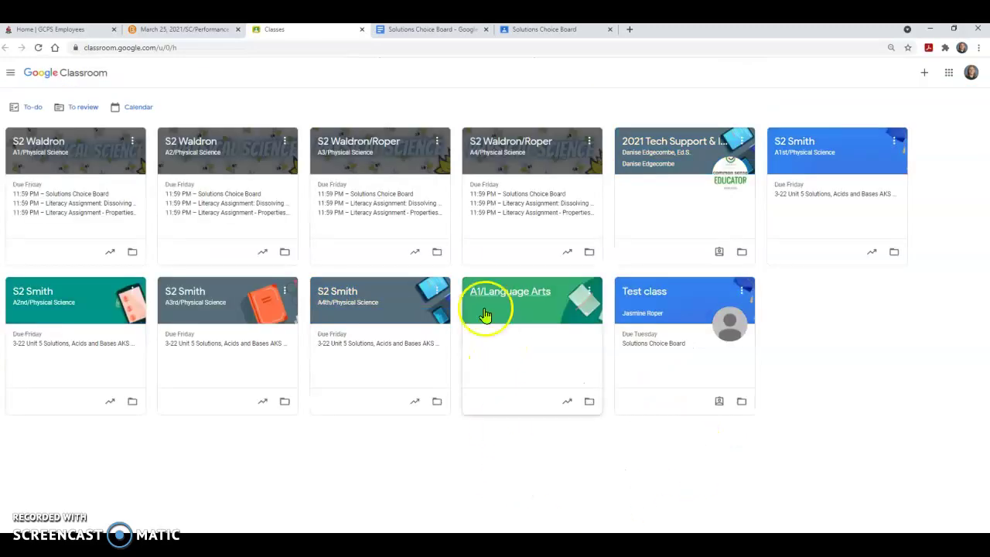
click(357, 153)
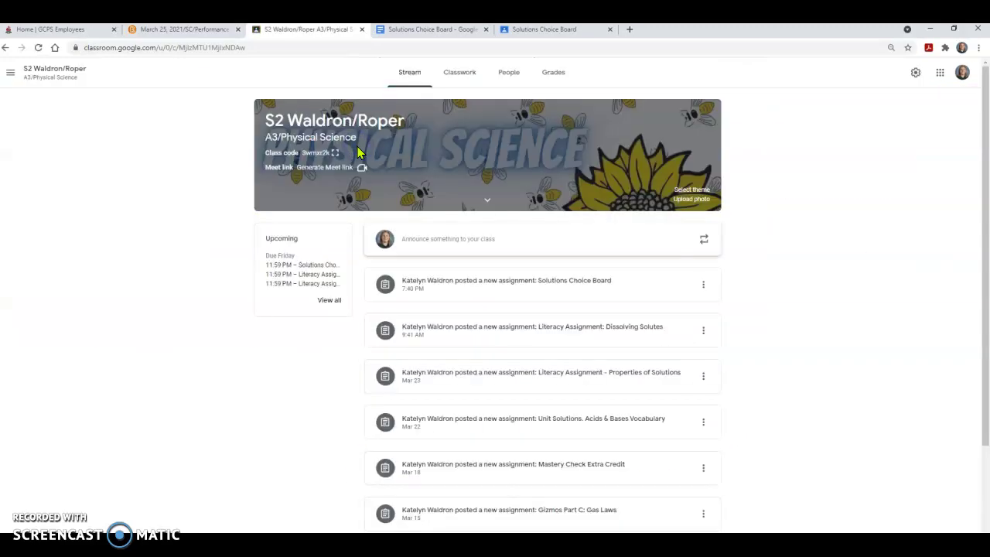
click(451, 84)
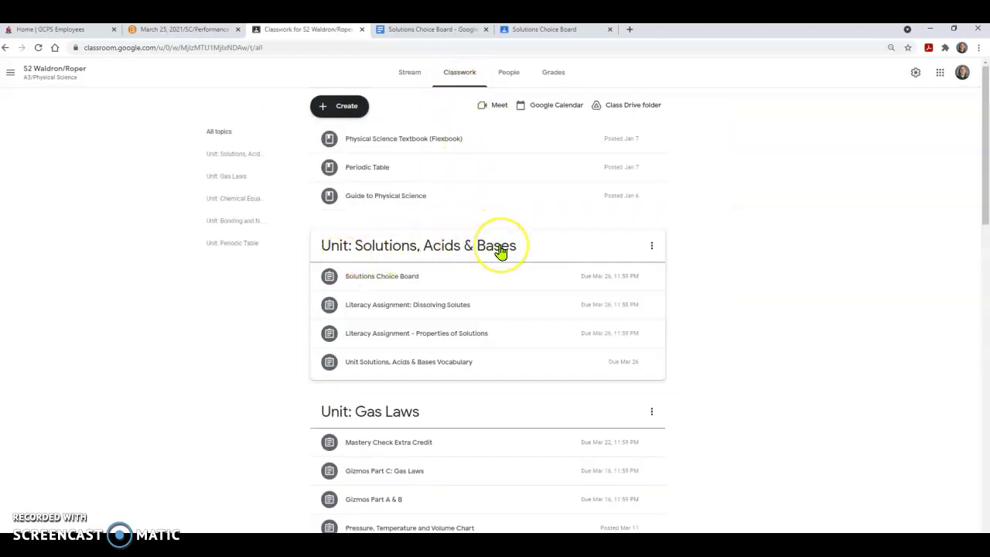
click(406, 283)
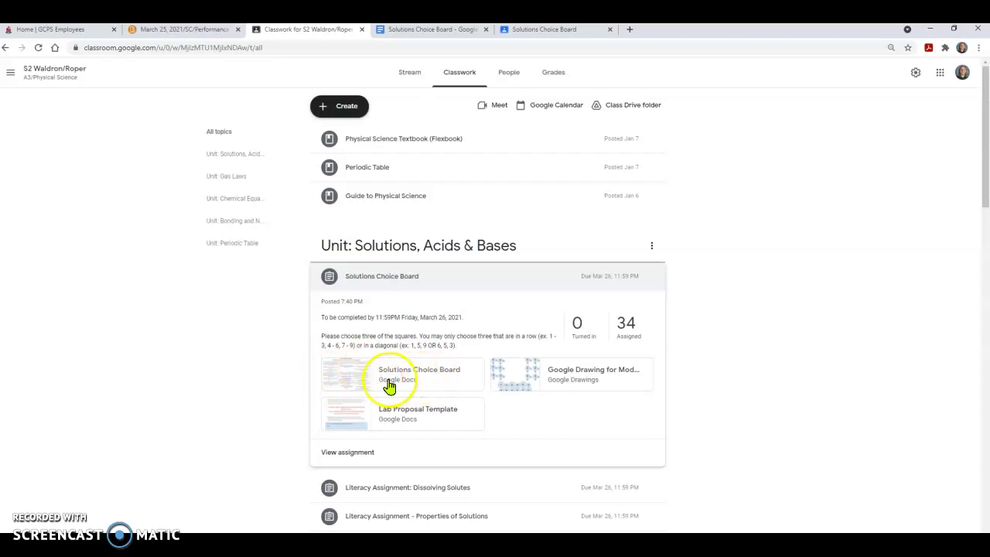
Switch to the Solutions Choice Board document and examine its three horizontal rows of boxes.
click(449, 29)
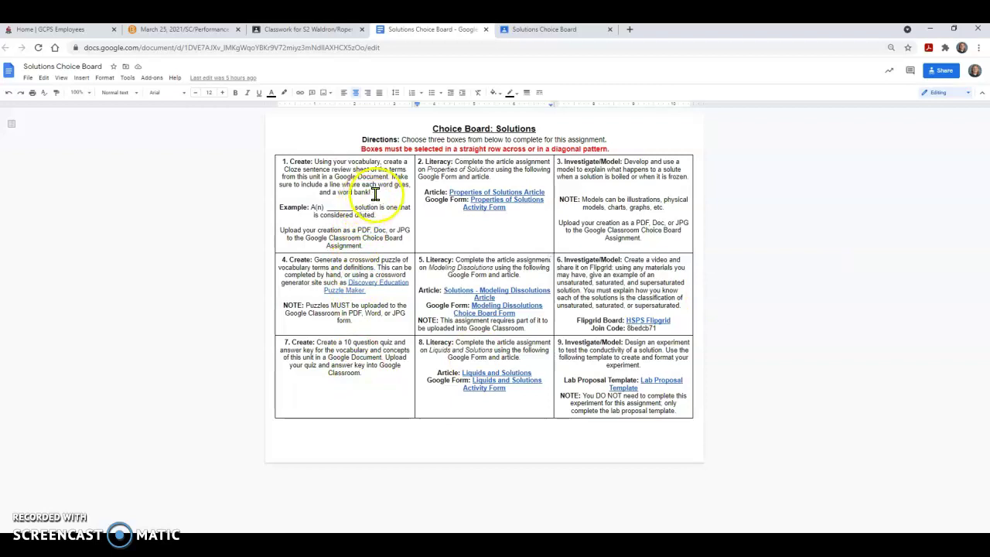
click(616, 174)
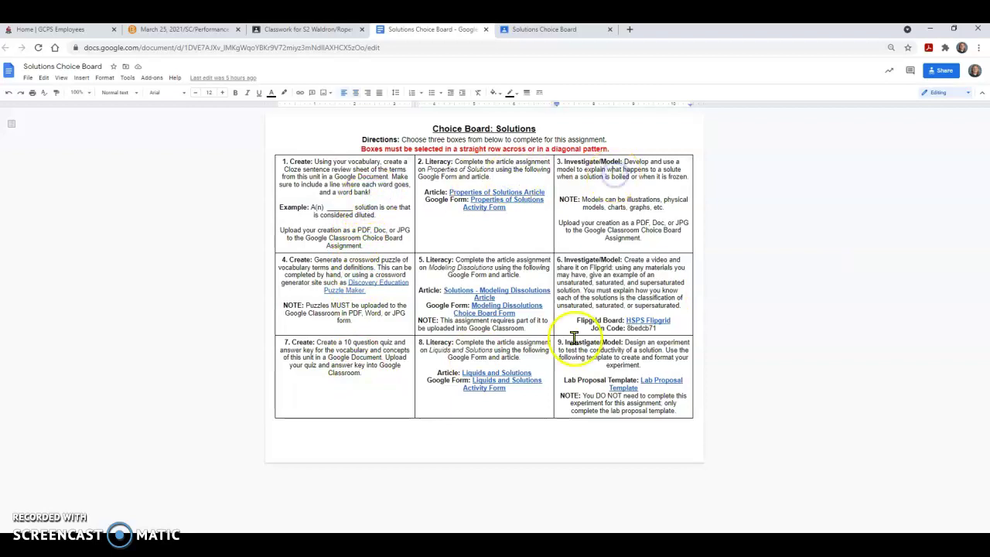
click(392, 293)
click(677, 290)
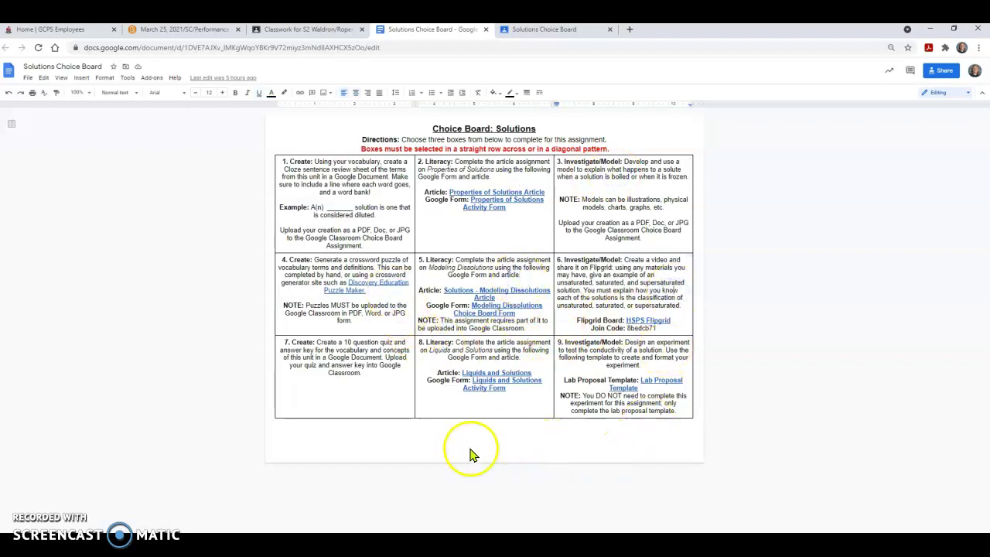
click(371, 383)
click(545, 354)
click(685, 357)
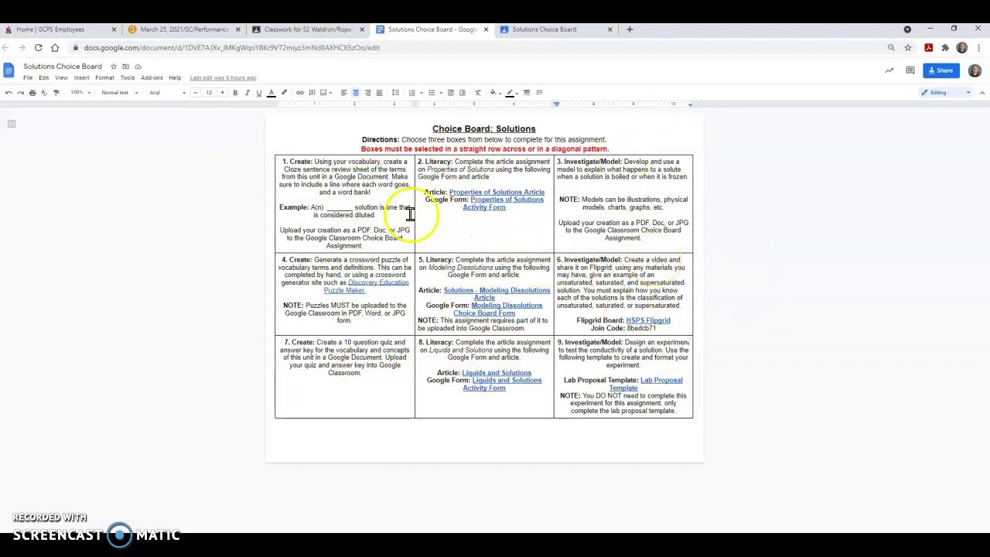
Examine the two diagonals of the choice board and the directions about choosing a straight row or diagonal pattern.
click(396, 186)
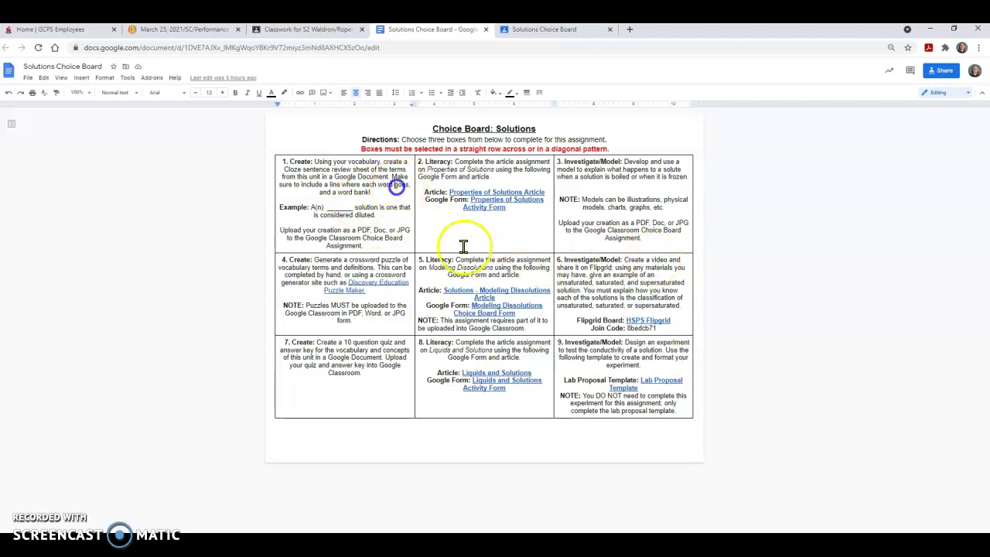
click(637, 394)
click(365, 378)
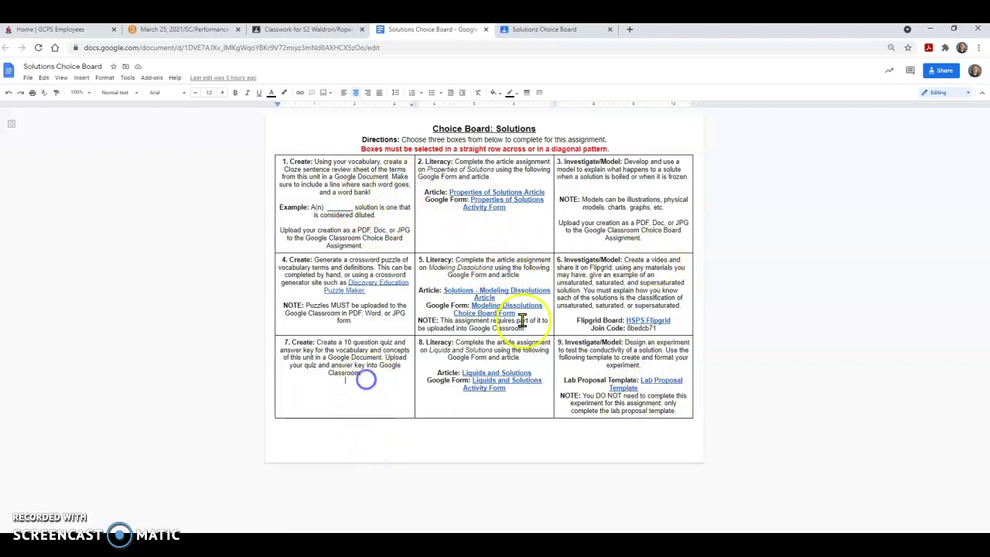
click(529, 276)
click(676, 177)
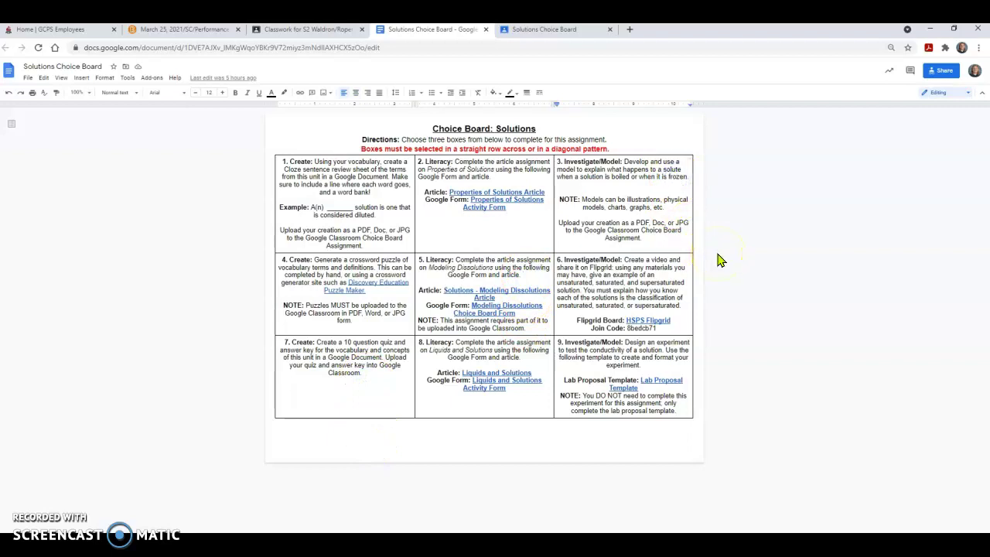
drag(452, 149, 609, 148)
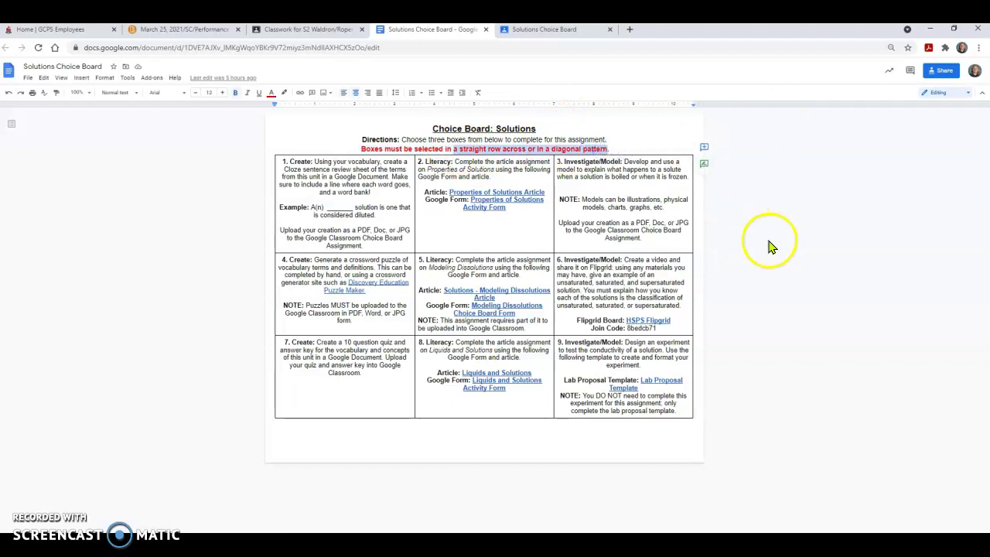
click(781, 267)
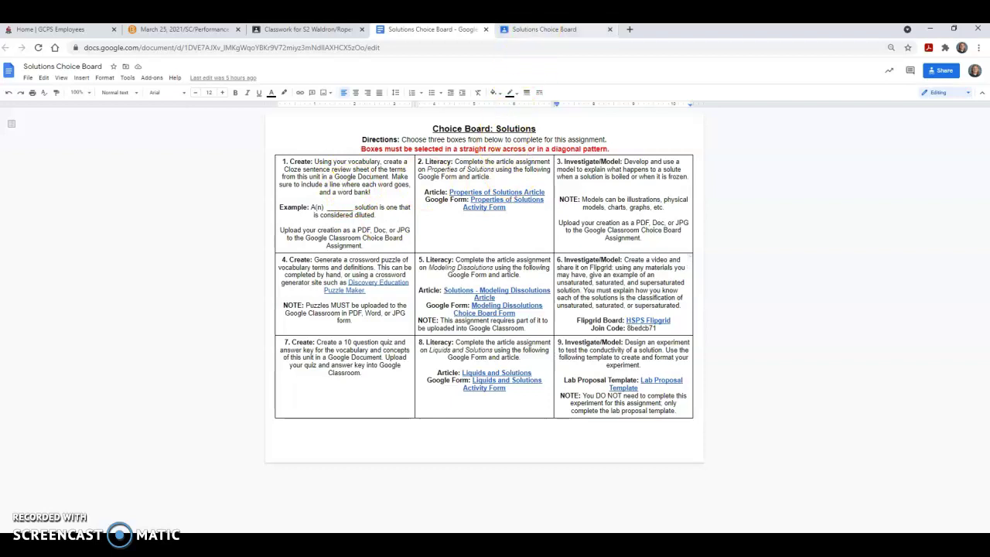
Check the Test class assignment page, and read box 1's Cloze sentence instructions in the choice board document.
click(535, 30)
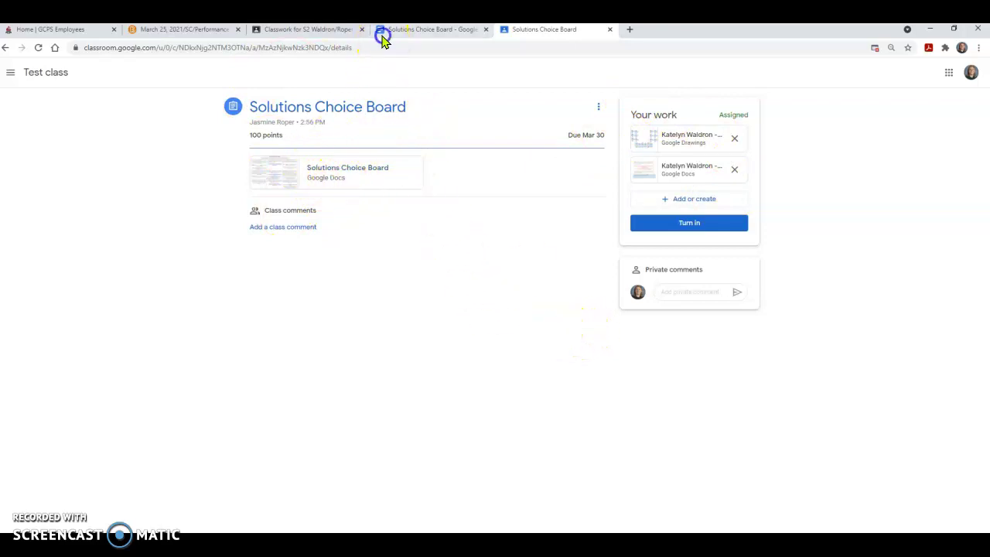
click(430, 30)
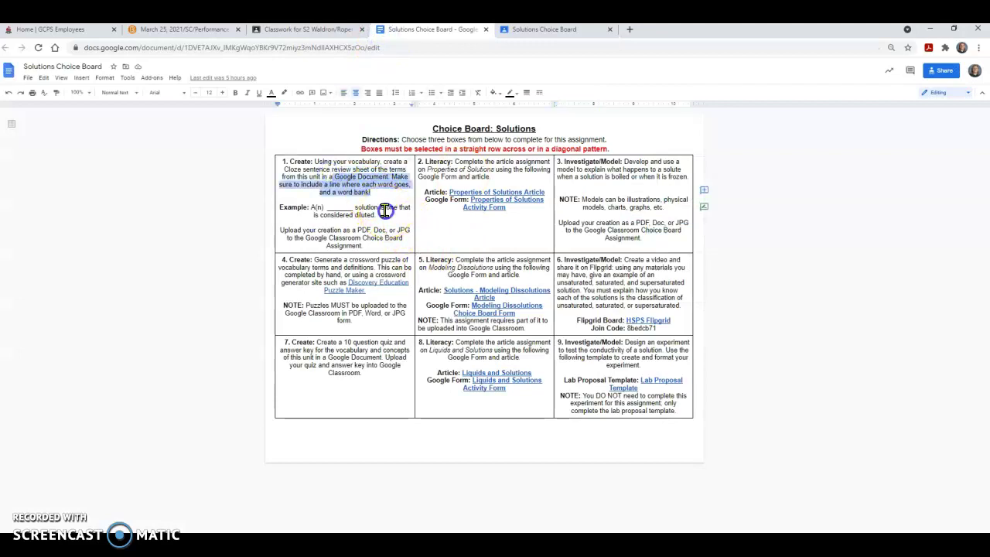
click(385, 209)
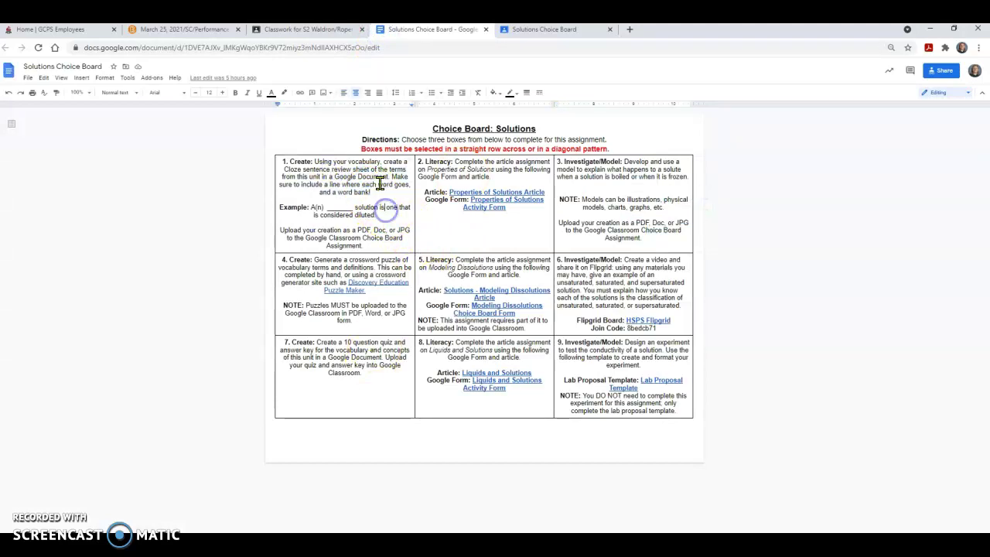
Create a new Google Doc in the Test class assignment, enter "Cloze Sentence Review" in it and return to the assignment page.
click(545, 33)
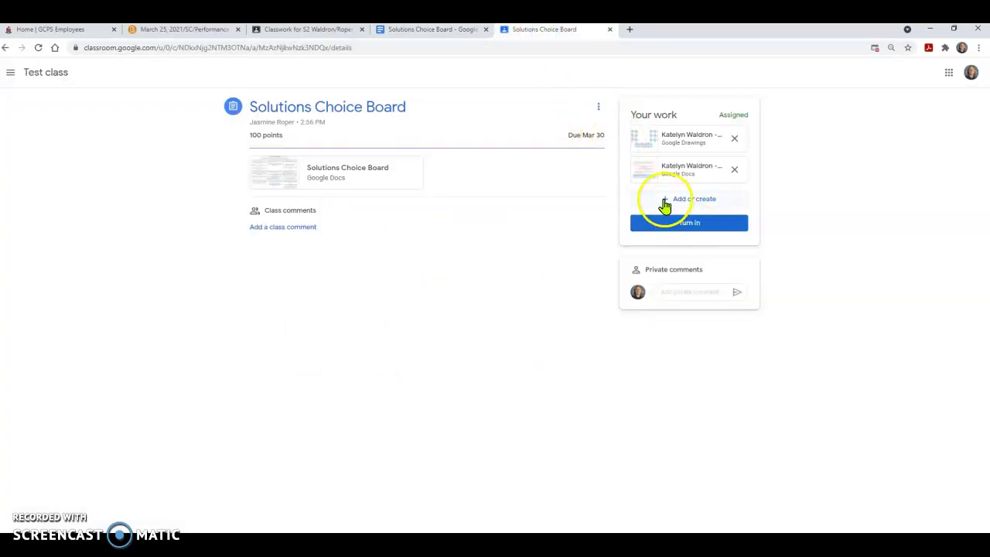
click(664, 201)
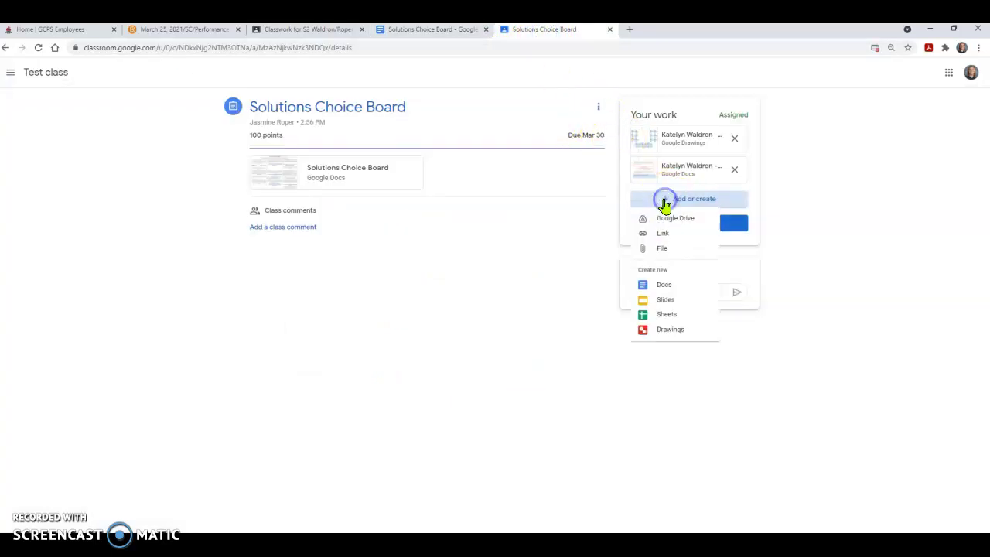
click(690, 287)
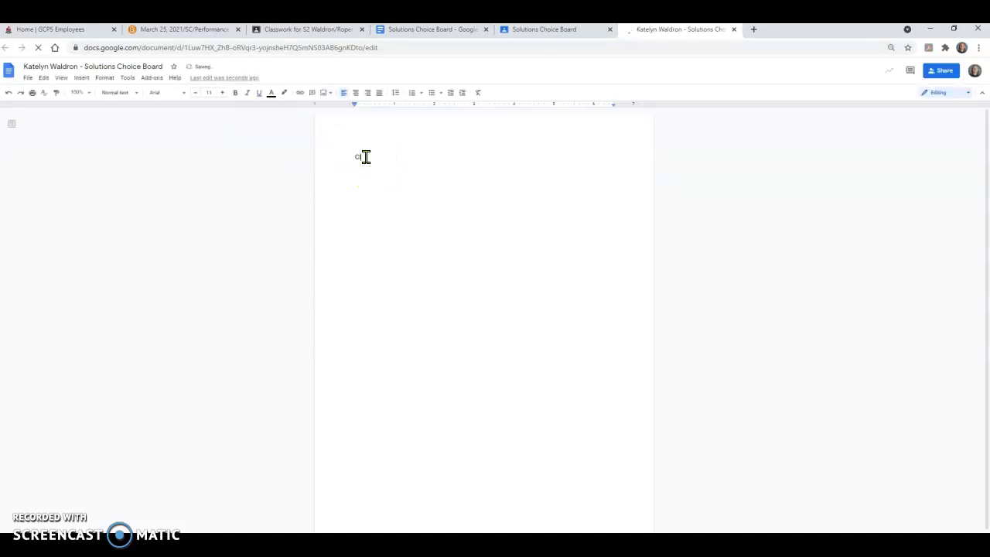
text(Cloze Sentence Review)
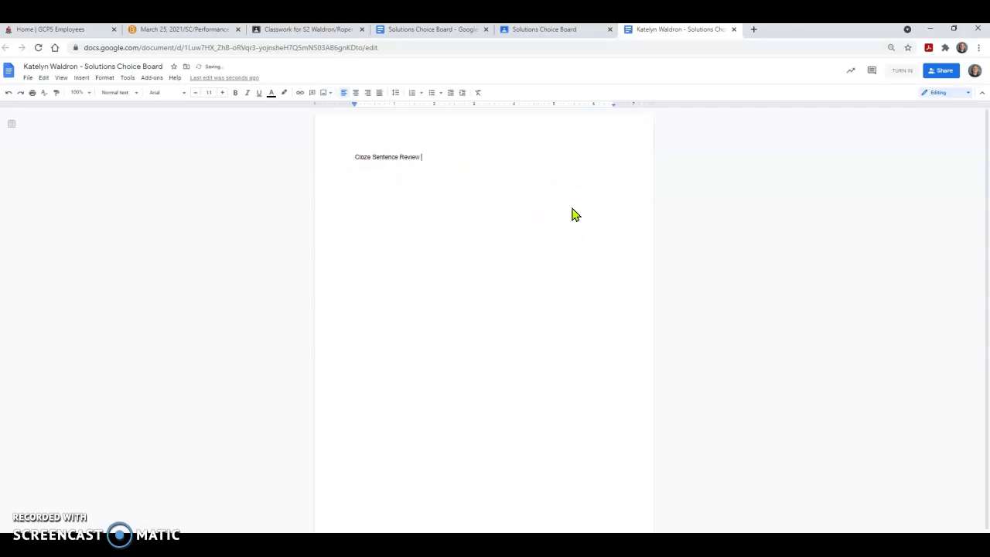
click(851, 232)
click(445, 161)
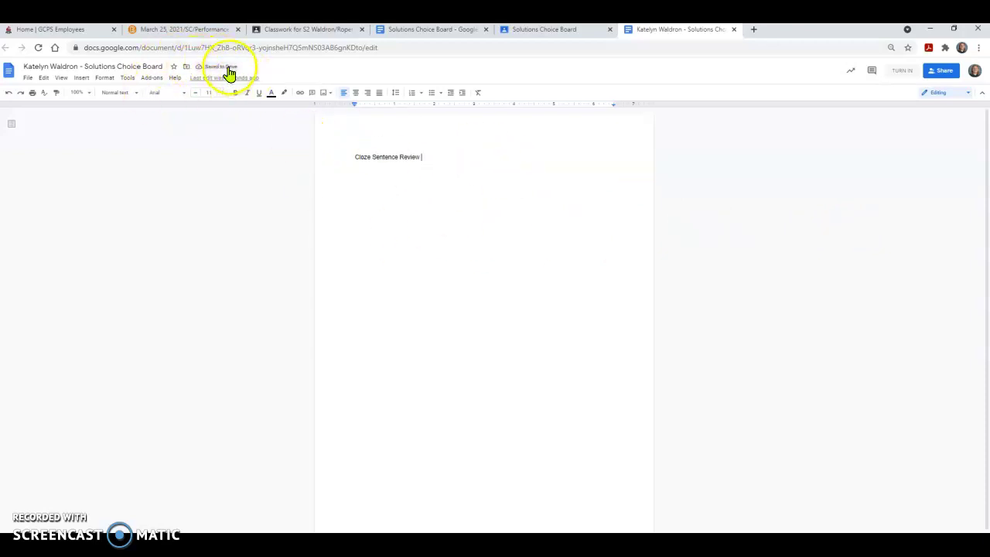
click(535, 31)
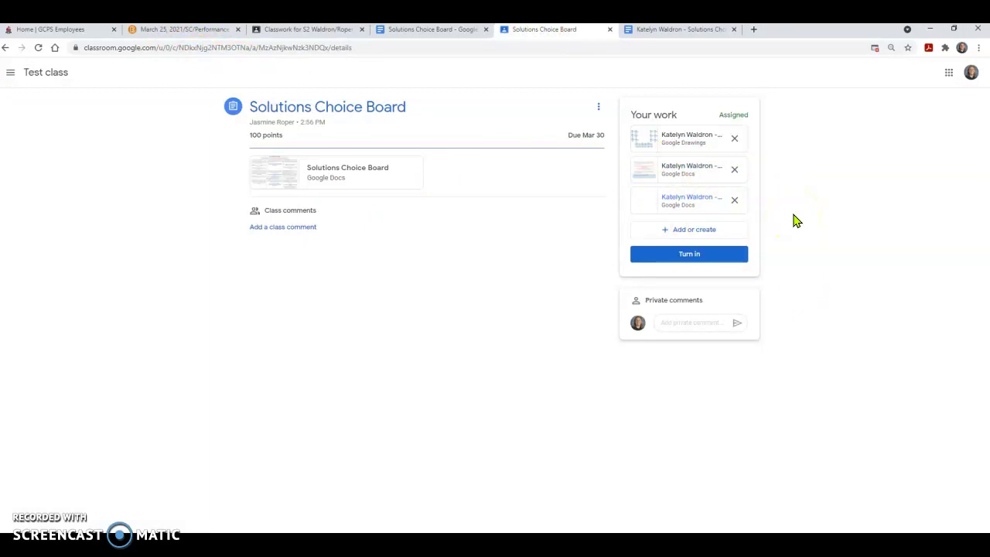
Open the Discovery Education Puzzle Maker link from box 4 of the choice board and examine the Criss-Cross Puzzle form.
click(321, 29)
click(396, 31)
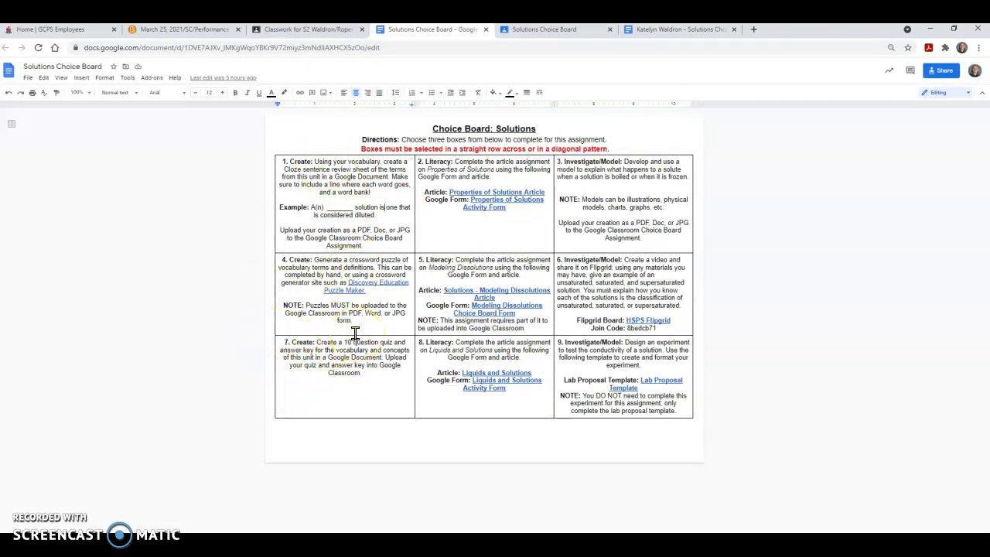
click(376, 287)
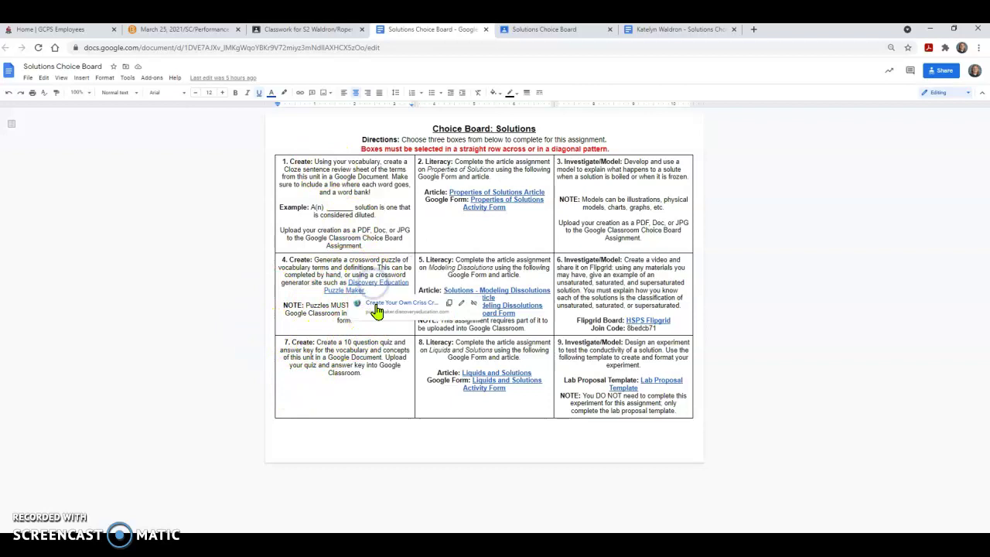
click(378, 308)
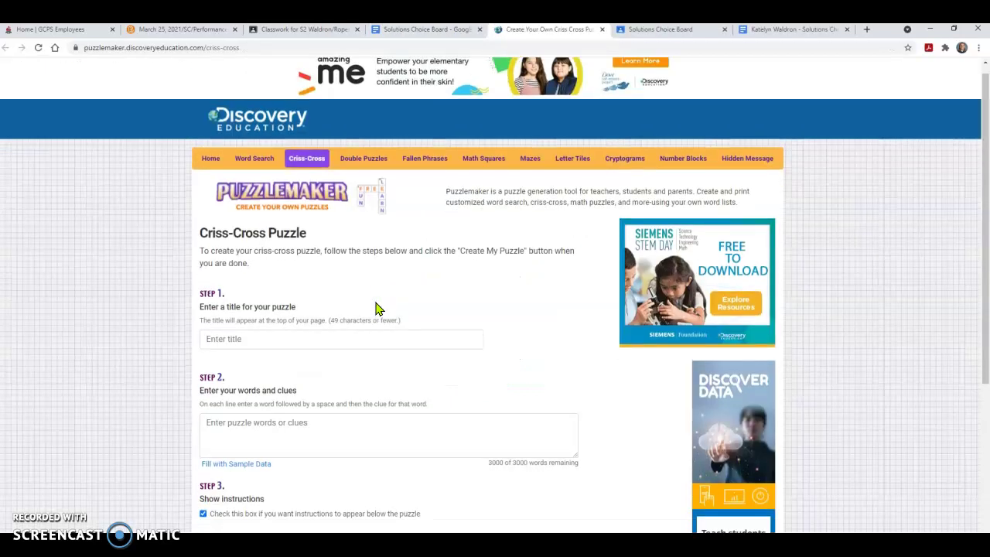
scroll(418, 299, down, 1)
scroll(443, 293, down, 1)
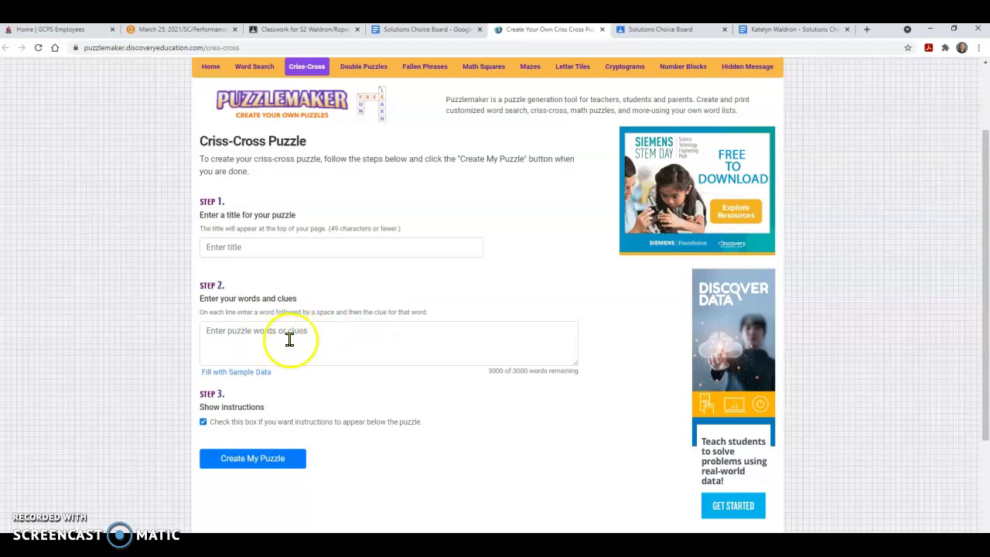
scroll(347, 444, down, 1)
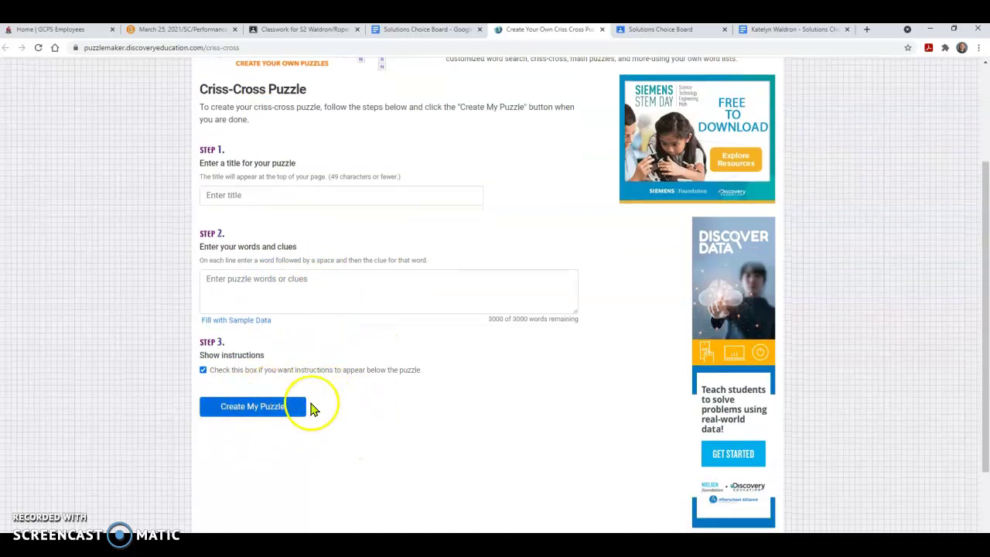
scroll(478, 364, up, 2)
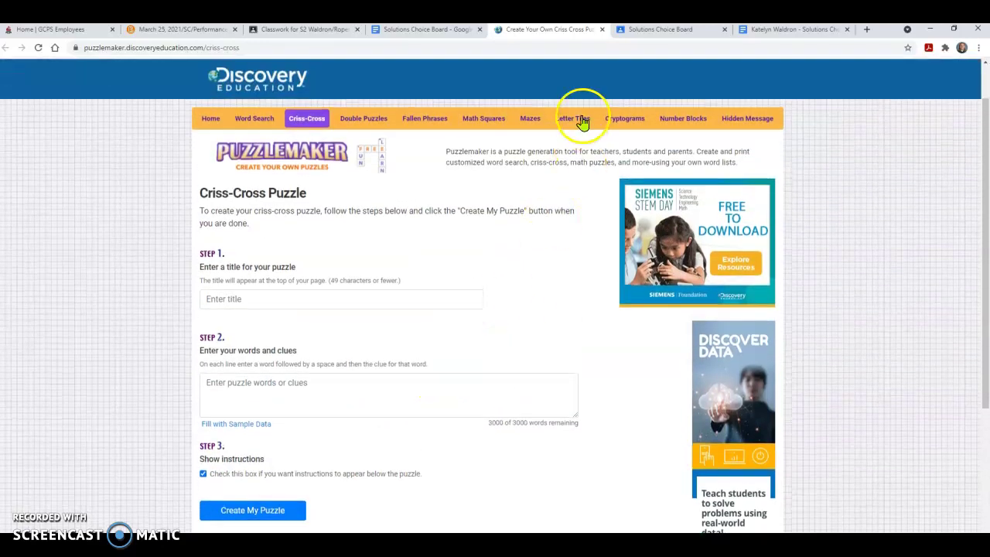
View the options for adding or creating work in the Test class Solutions Choice Board assignment.
click(642, 31)
click(693, 230)
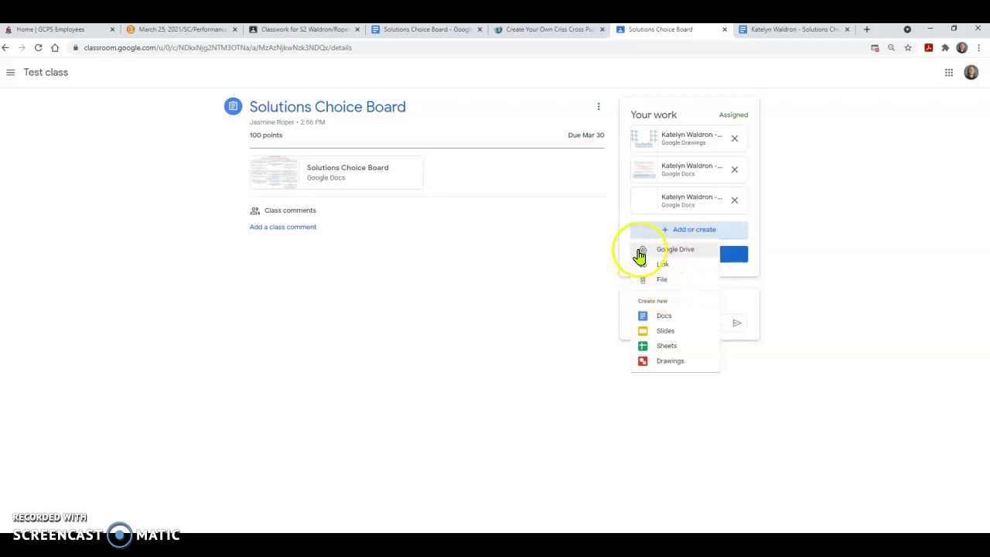
click(865, 172)
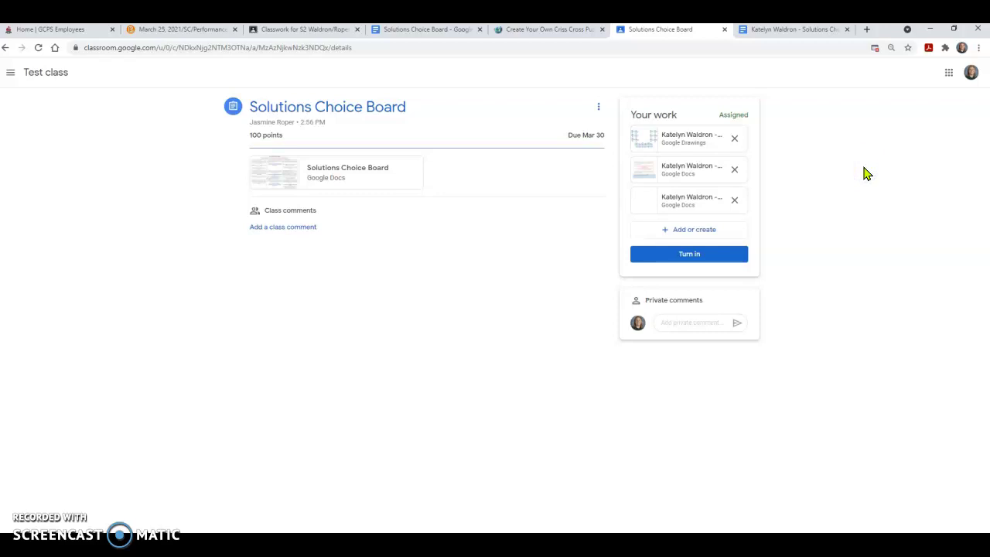
Close the Puzzlemaker page and open the Modeling Dissolutions Choice Board Form from box 5 of the choice board.
click(601, 29)
click(406, 31)
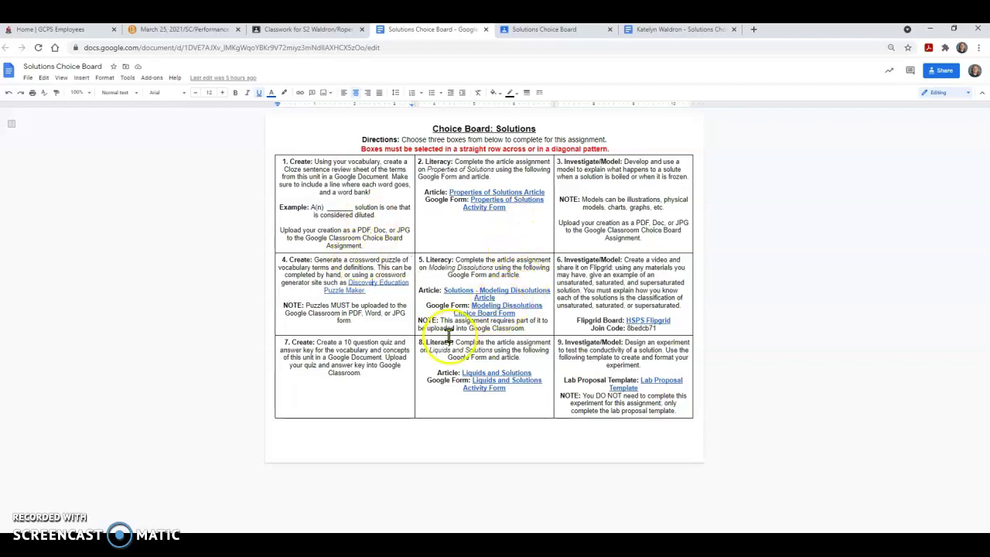
click(496, 310)
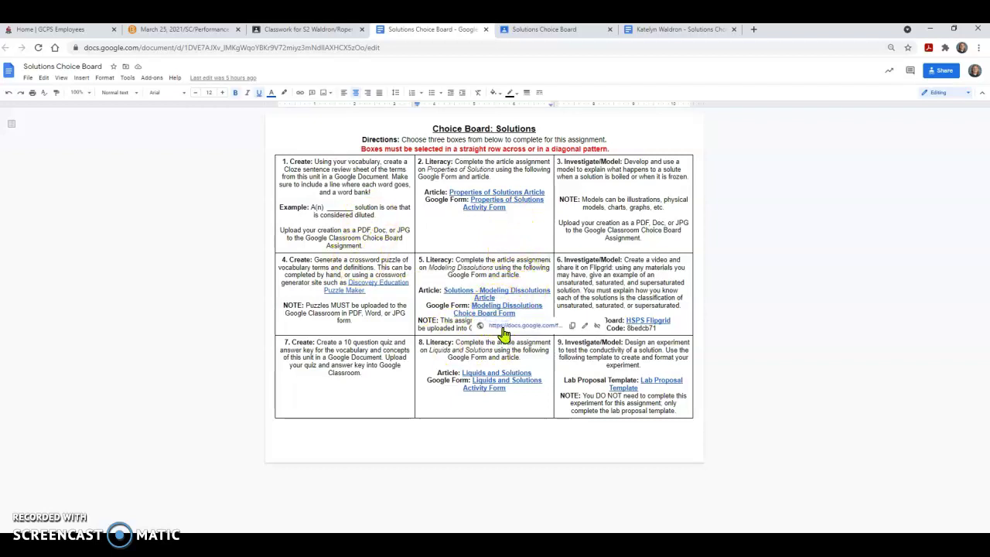
click(503, 328)
Select the teacher and Period 2 in the Modeling Dissolutions Assignment form and continue to the article questions.
click(391, 207)
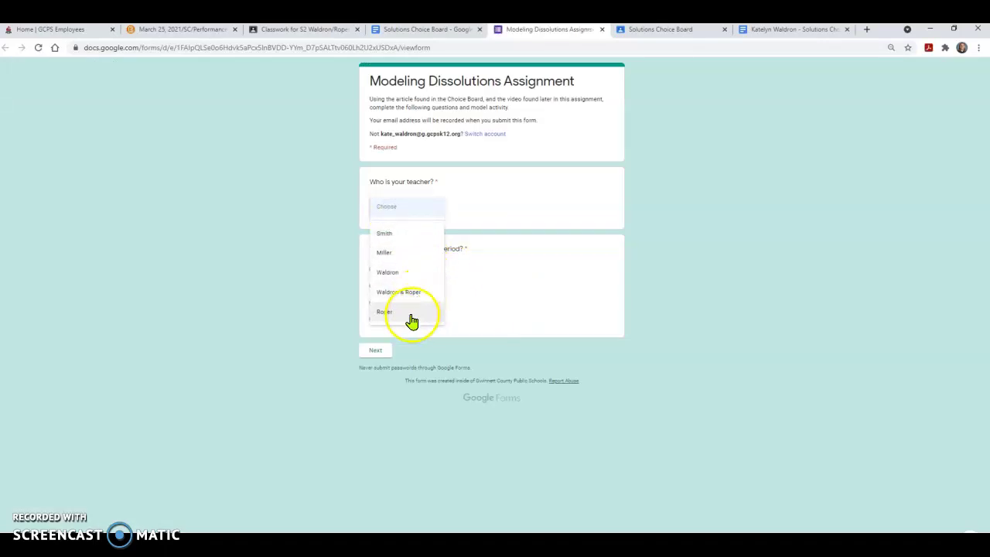
click(409, 274)
click(373, 303)
click(379, 290)
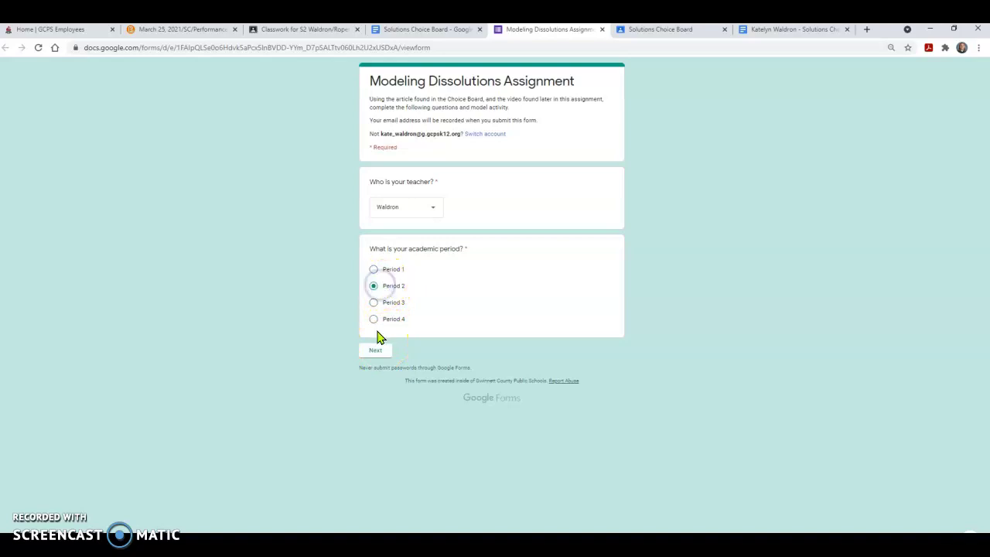
click(376, 349)
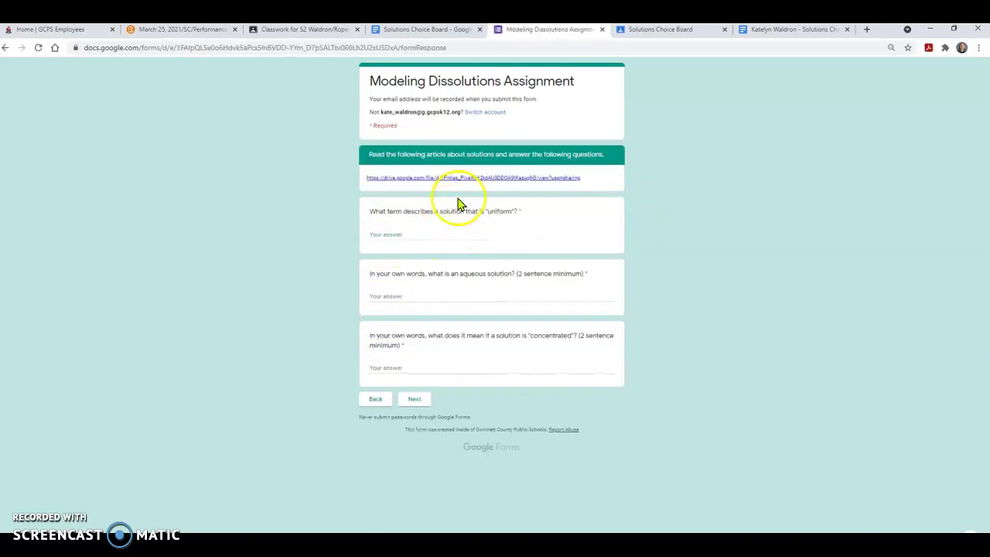
Fill in "answer" for all three article questions in the Modeling Dissolutions Assignment form and continue to the video and model section.
click(412, 31)
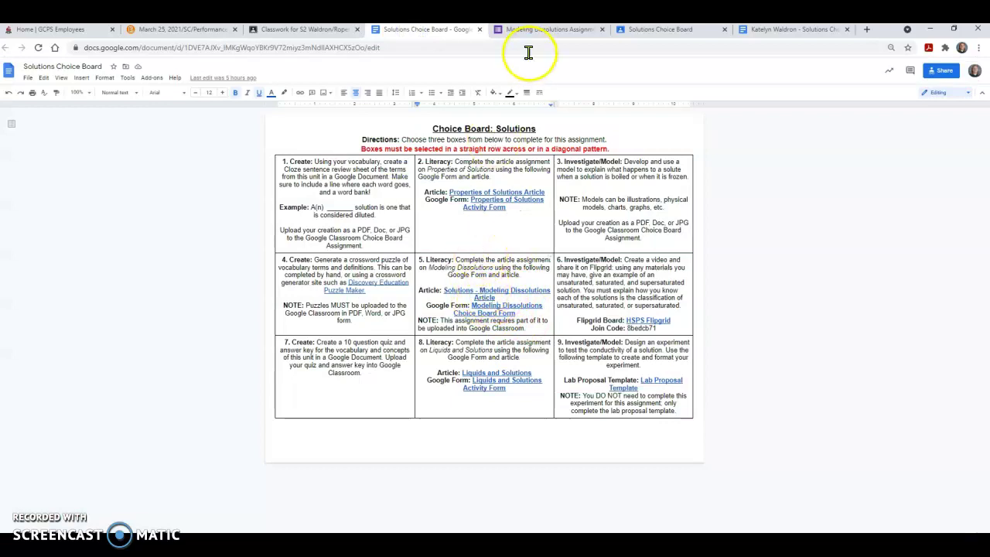
click(541, 29)
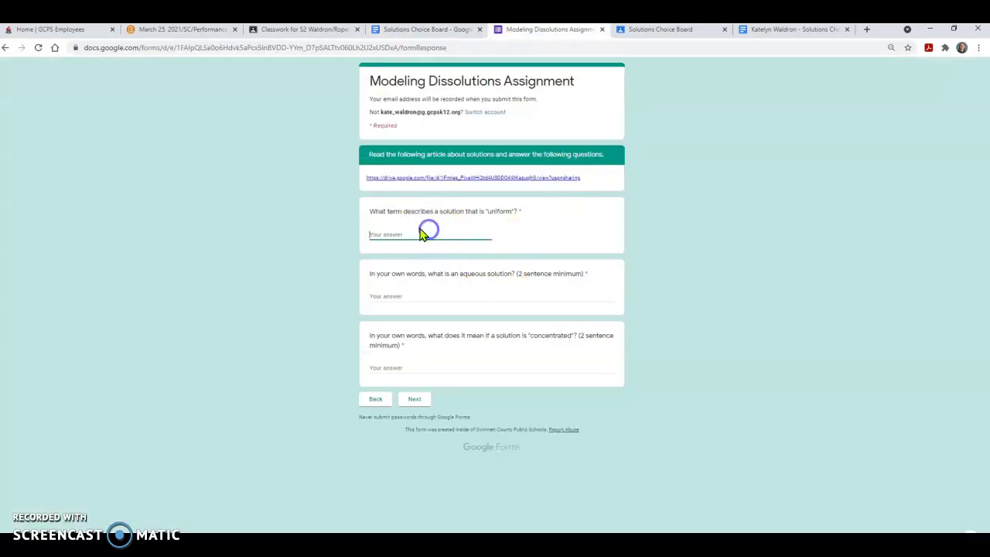
text(answer)
key(Tab)
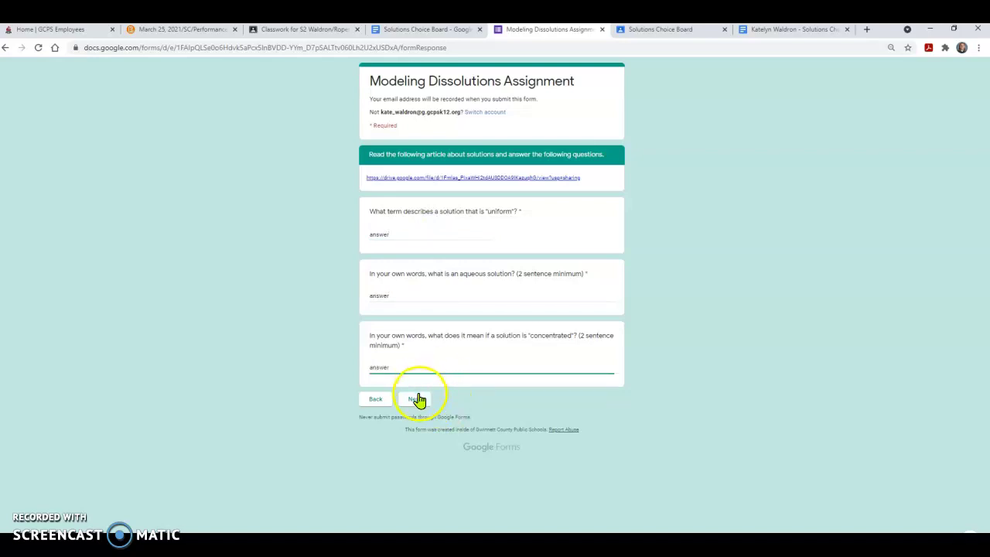
Examine the video link, Google Drawing link, sodium chloride model instructions and upload checkboxes in the form's final section.
scroll(686, 350, down, 1)
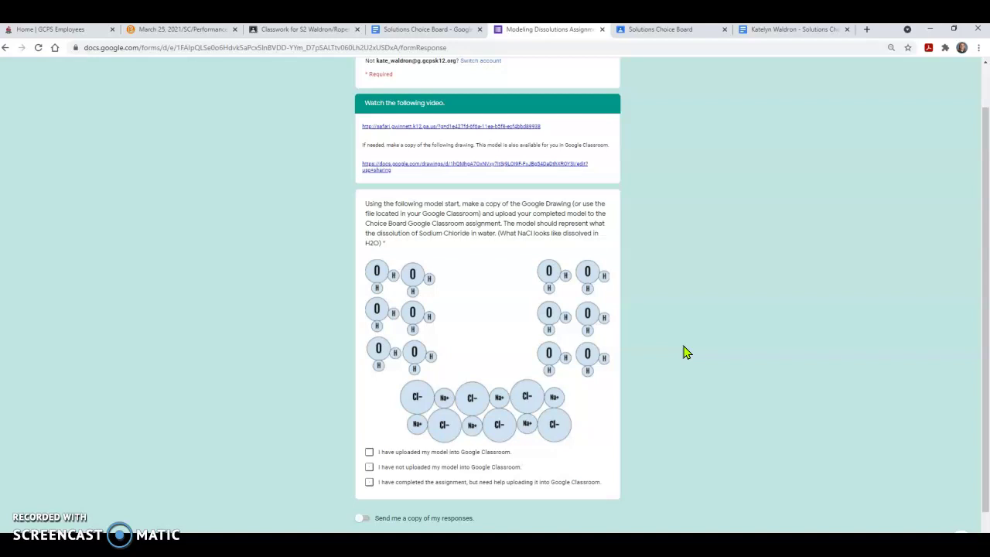
scroll(673, 377, down, 1)
scroll(592, 387, up, 1)
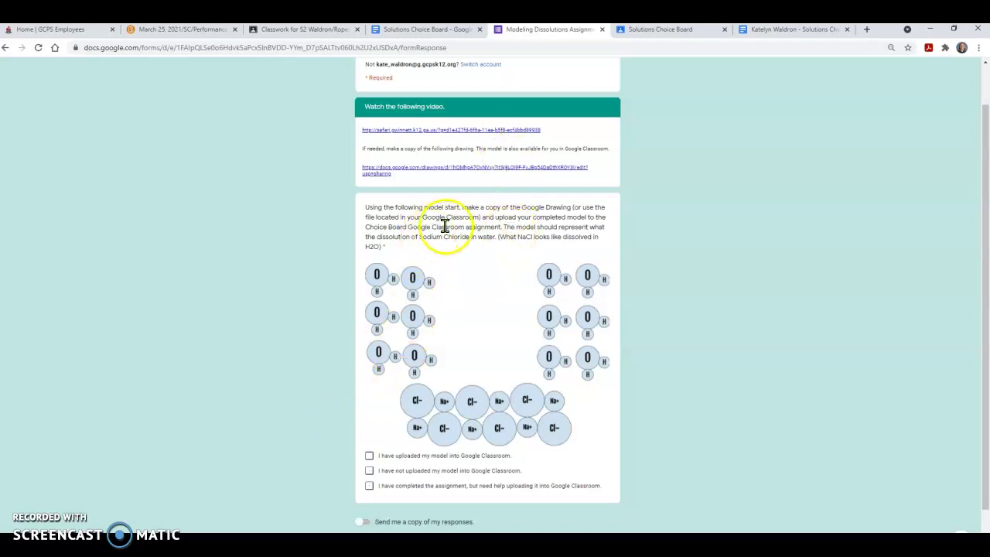
scroll(464, 197, down, 1)
scroll(464, 197, down, 1)
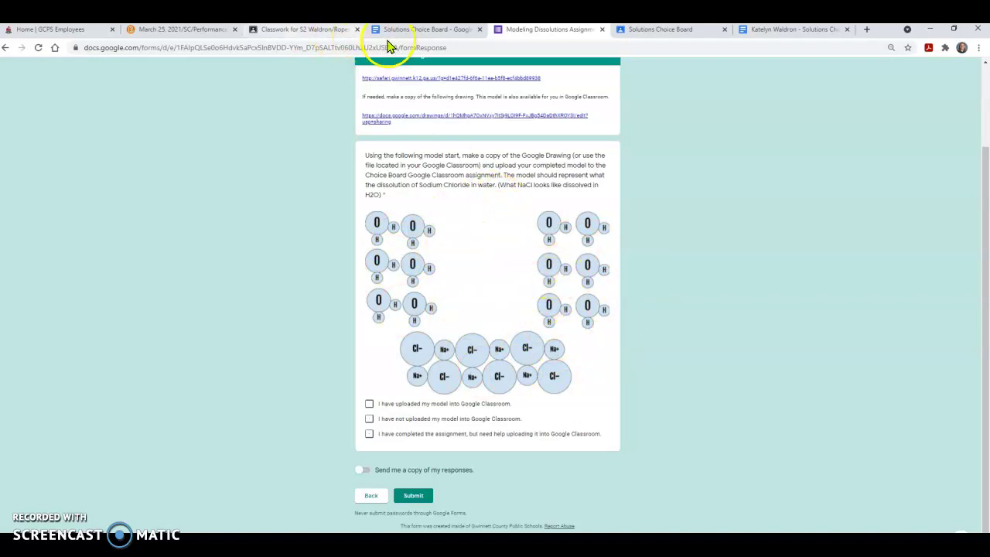
Open the Modeling Dissolution Google Drawing from the class assignment and move a Cl− ion, a Na+ ion and three water molecules into new positions.
click(410, 30)
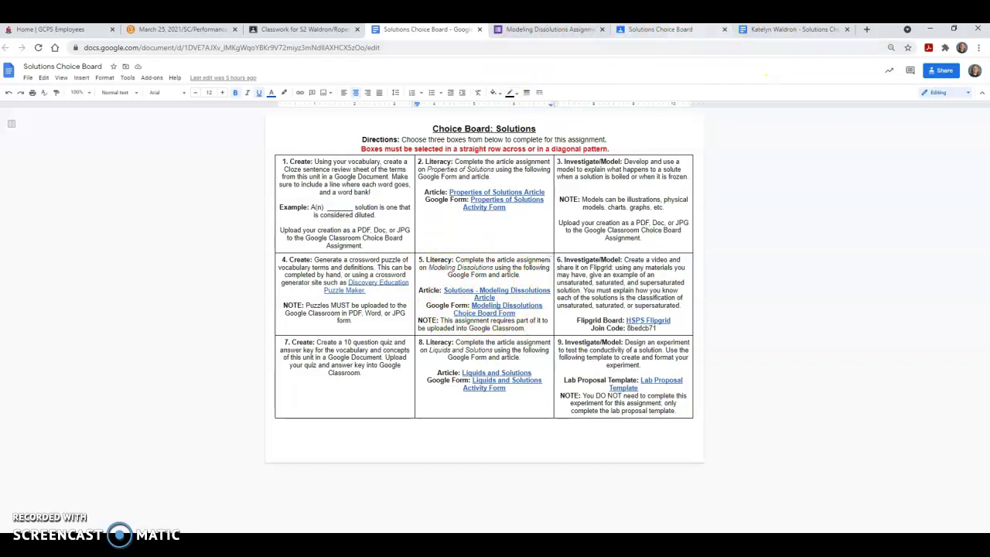
click(664, 29)
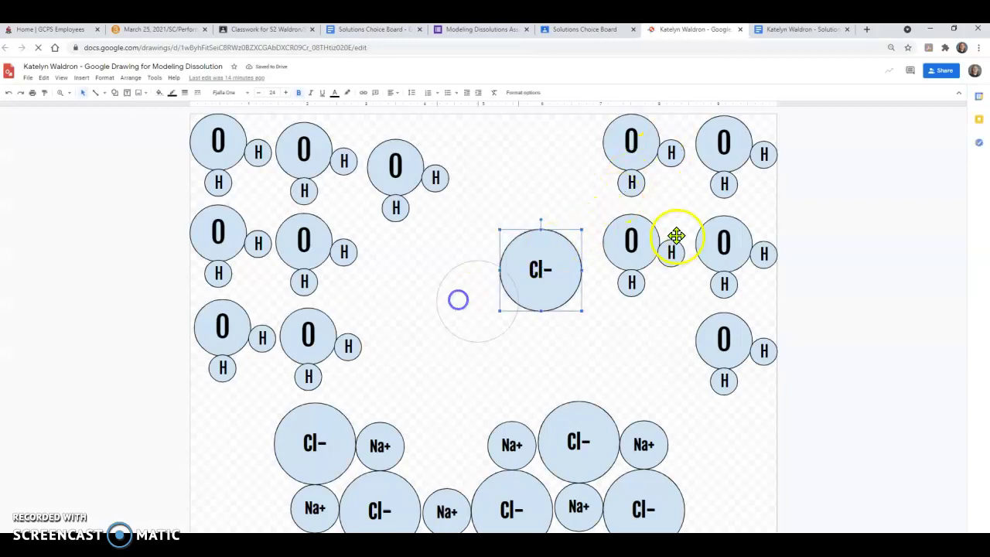
drag(547, 252, 455, 300)
drag(676, 232, 594, 306)
drag(403, 149, 562, 201)
drag(618, 164, 418, 140)
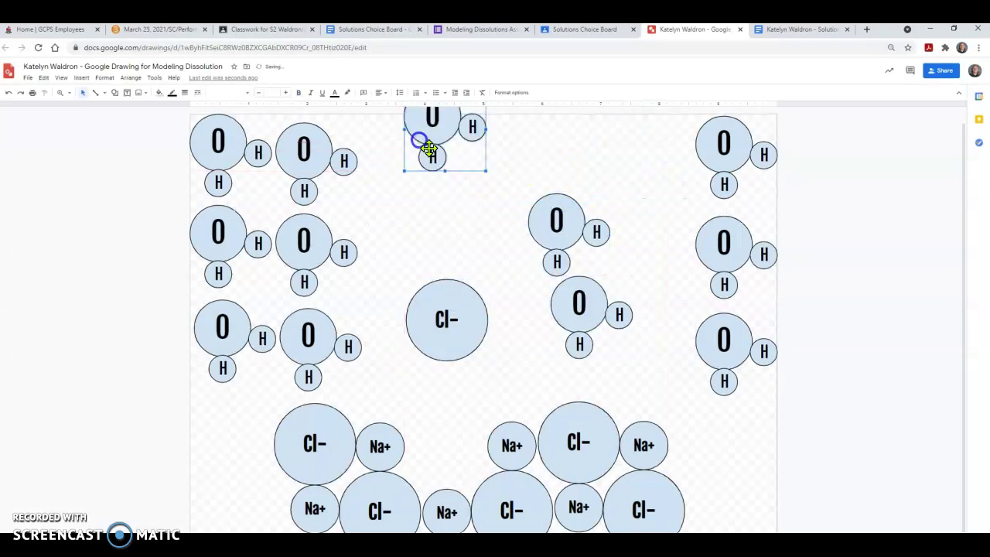
drag(510, 441, 484, 250)
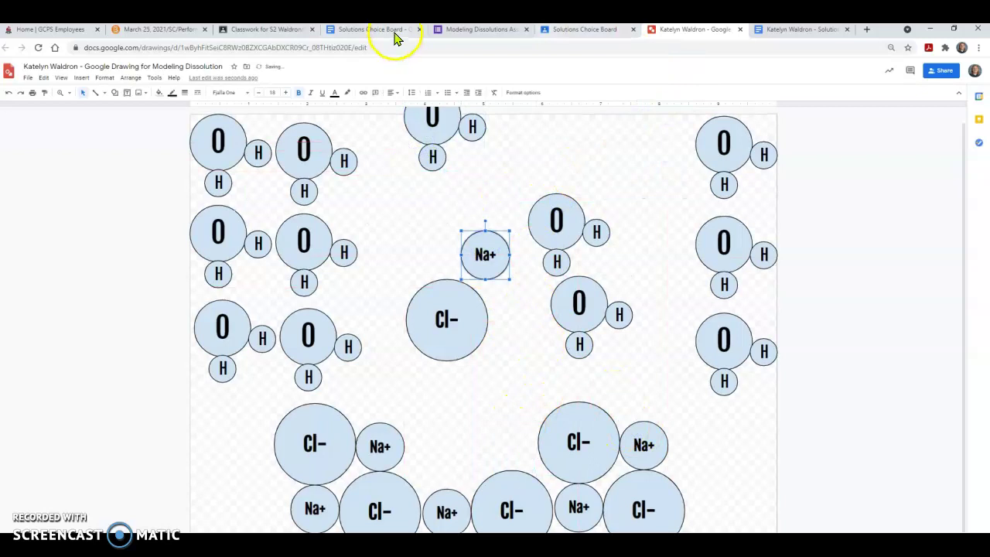
Close the Modeling Dissolution drawing and the student's Cloze Sentence Review document.
click(555, 32)
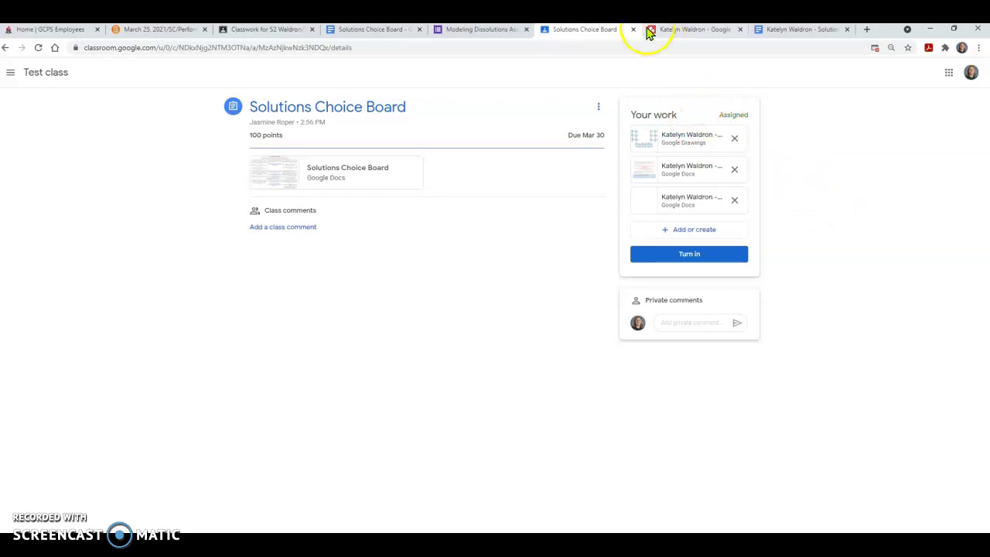
click(678, 29)
click(738, 31)
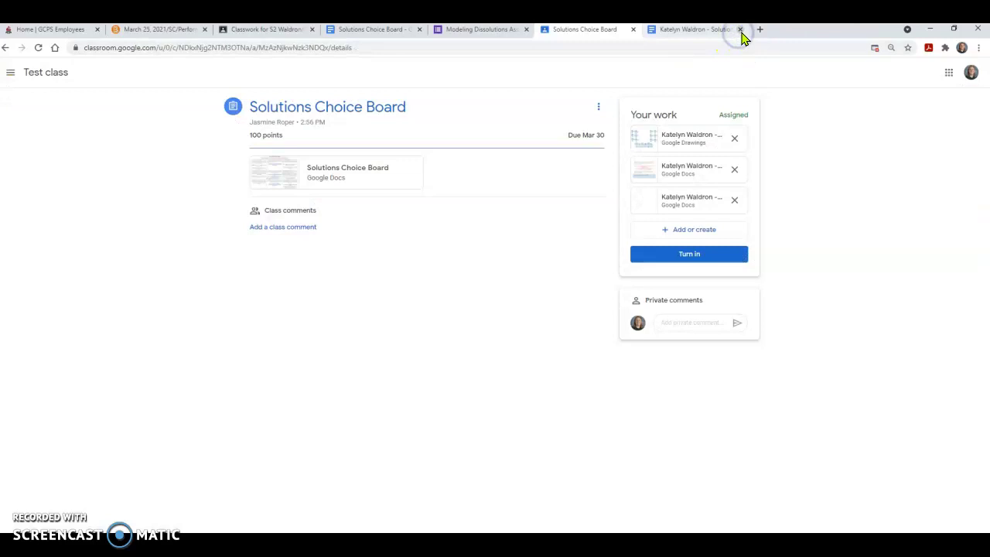
click(707, 30)
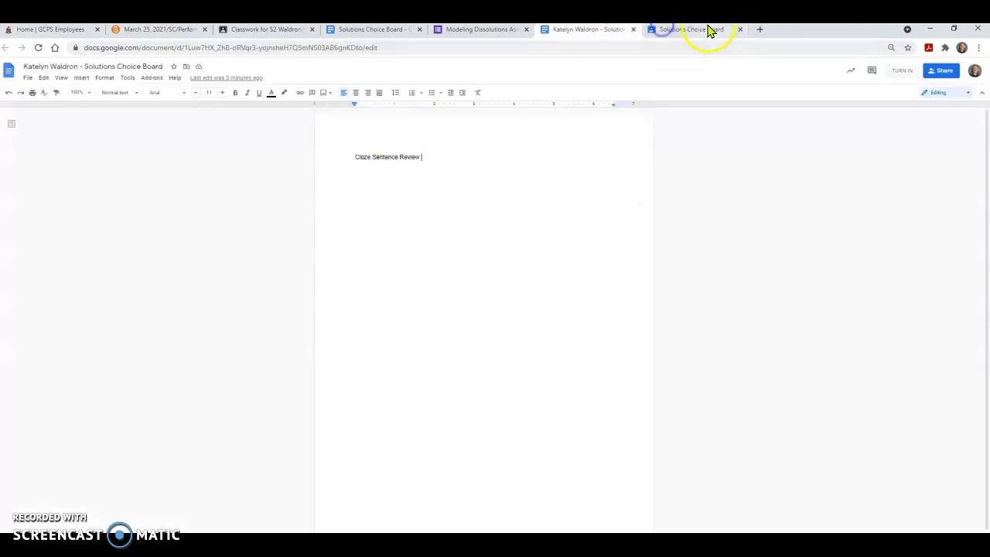
click(633, 29)
Submit and close the Modeling Dissolutions form, and briefly highlight boxes 2, 5 and 8 on the choice board.
click(460, 29)
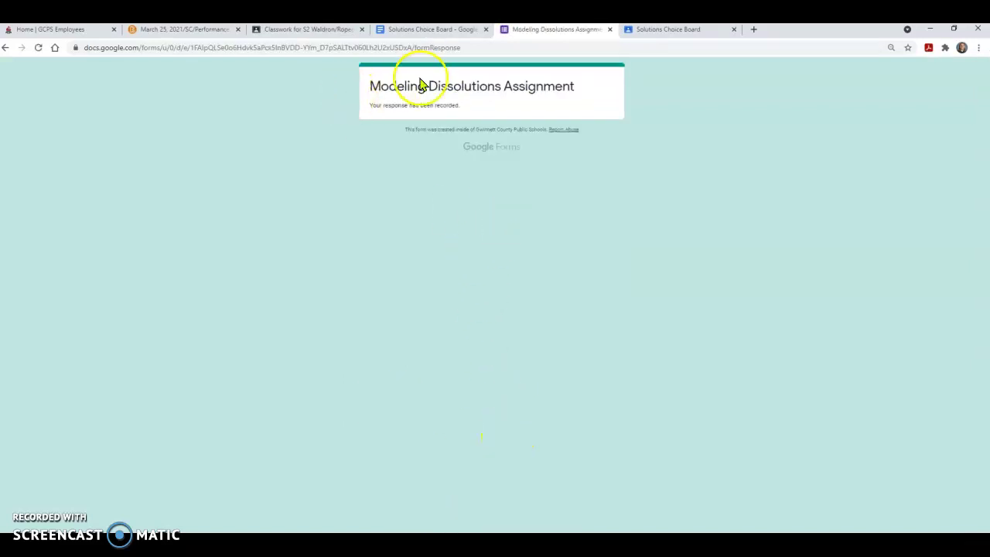
click(609, 30)
click(418, 31)
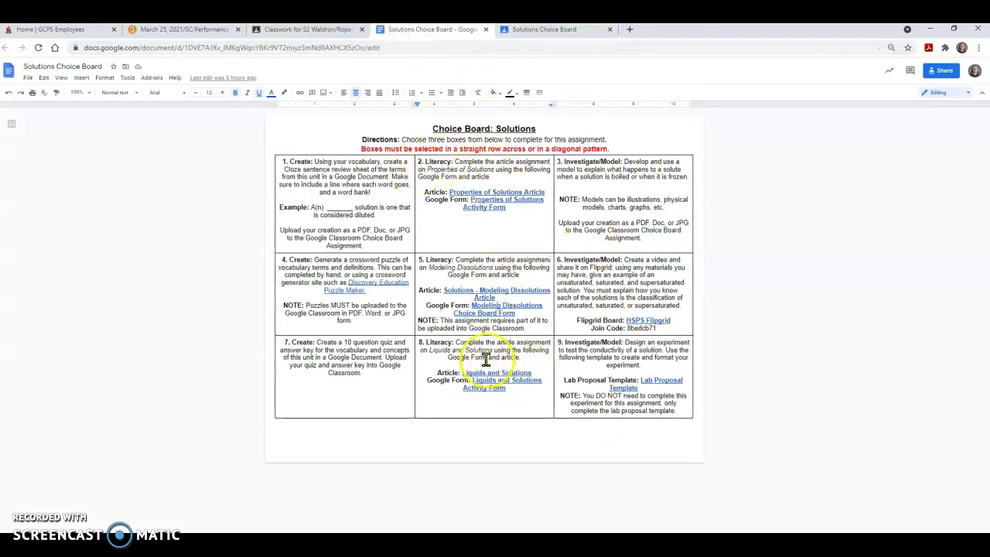
drag(493, 365, 423, 181)
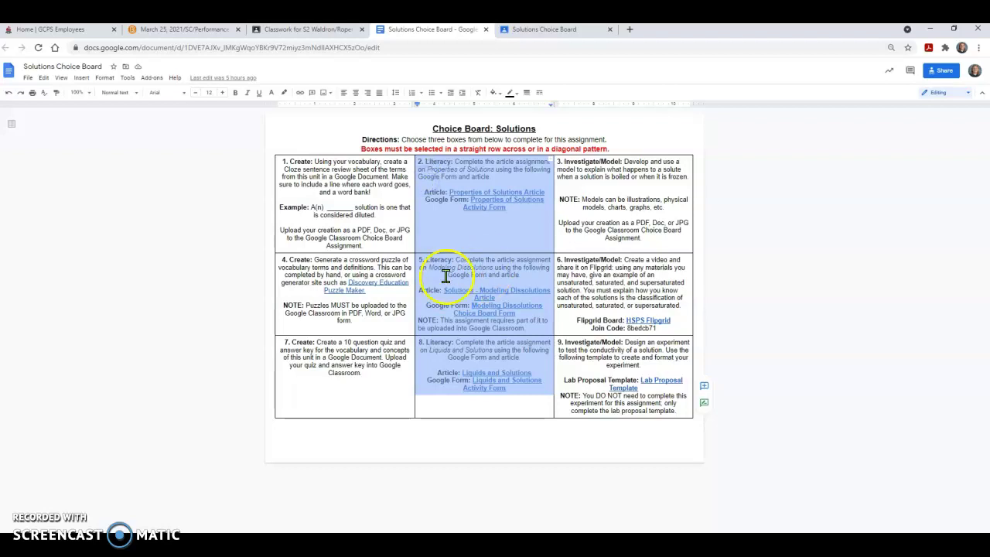
click(780, 329)
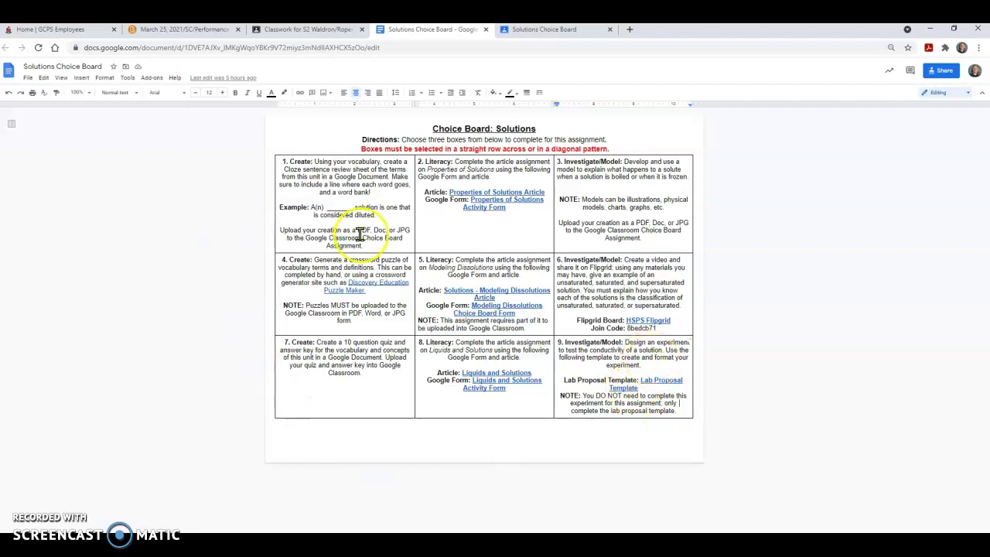
Open the attached Lab Proposal Template from the class assignment and examine its directions, question, hypothesis, materials and procedure sections.
click(515, 30)
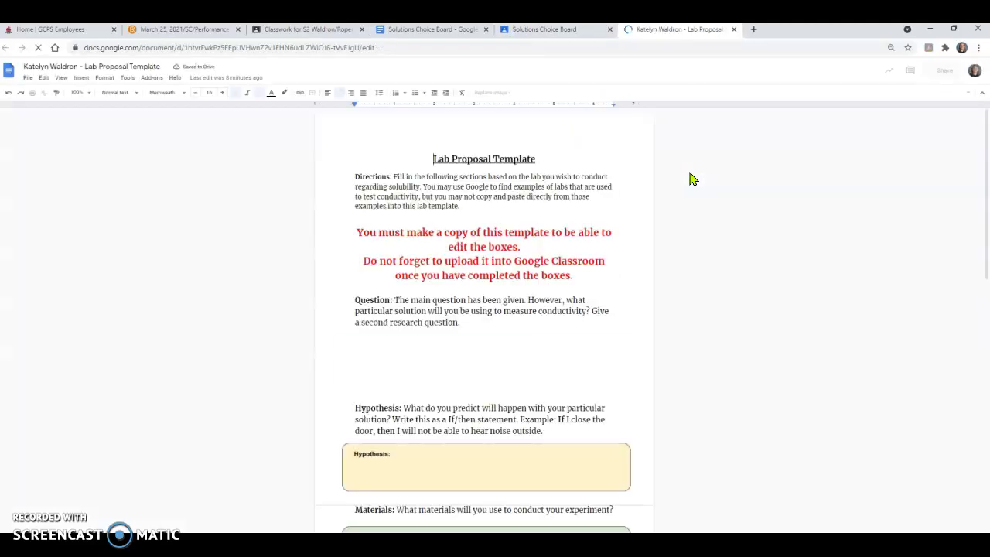
click(569, 261)
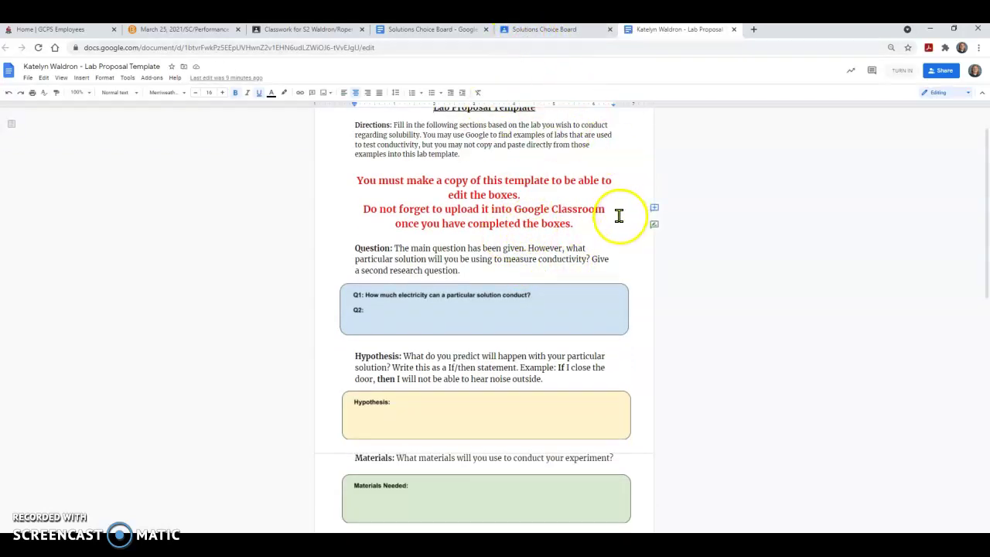
scroll(573, 244, down, 1)
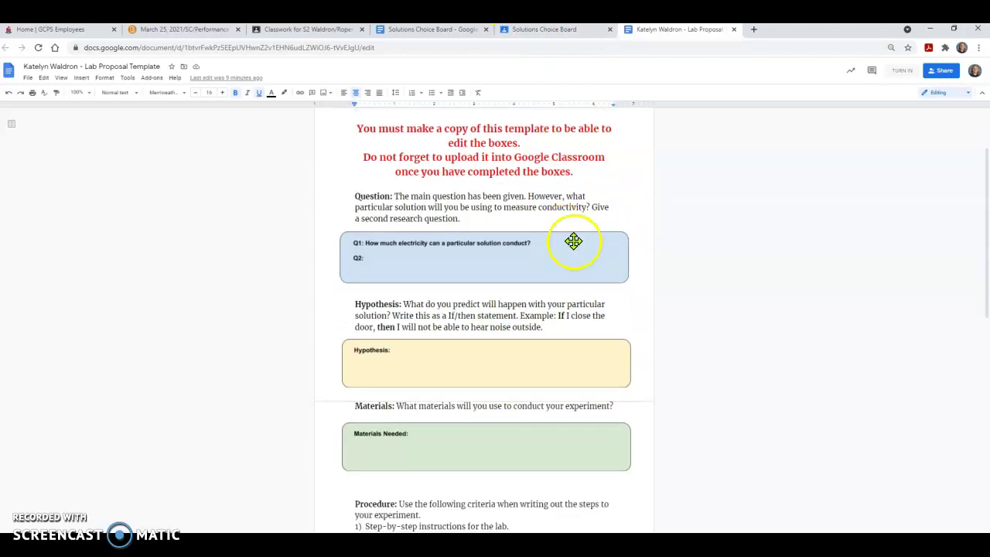
click(475, 256)
scroll(548, 250, up, 1)
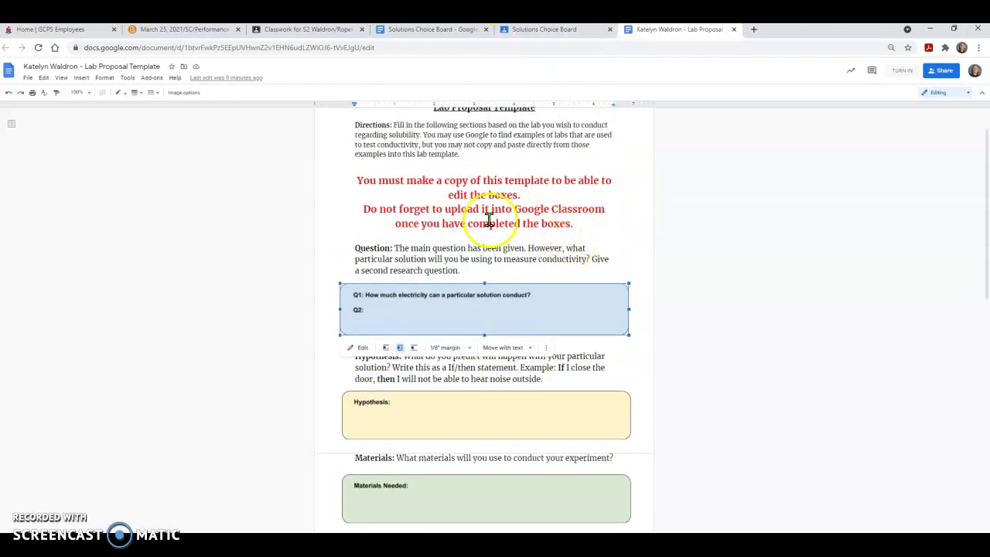
triple_click(365, 181)
click(780, 232)
scroll(774, 236, down, 1)
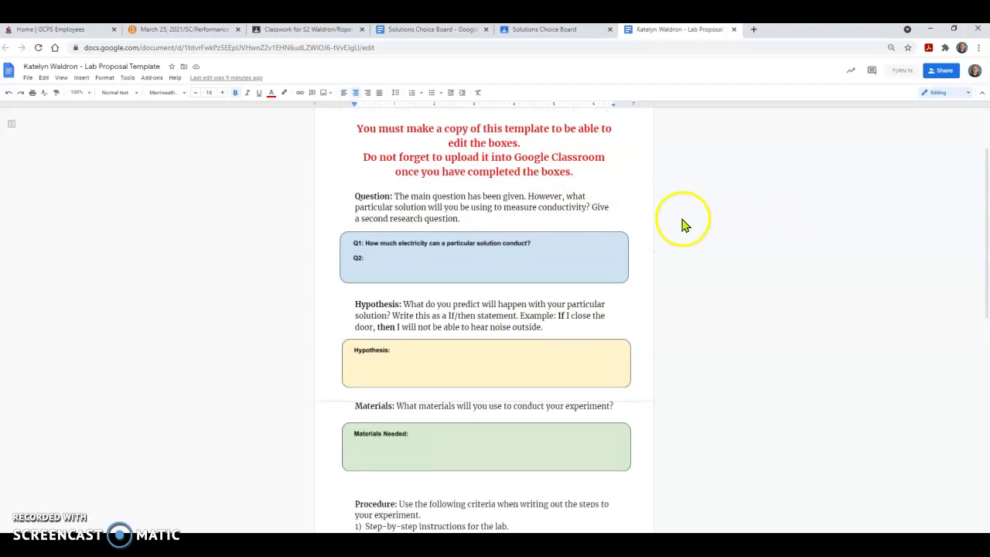
scroll(672, 224, down, 2)
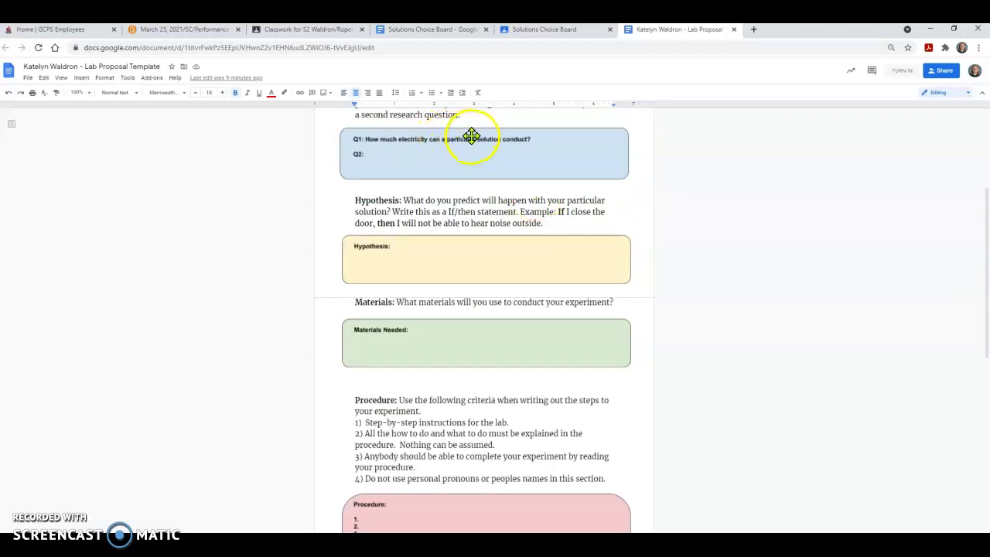
Open the template's blue Question box for editing, place the cursor after Q2, and save and close the drawing.
click(452, 159)
double_click(444, 158)
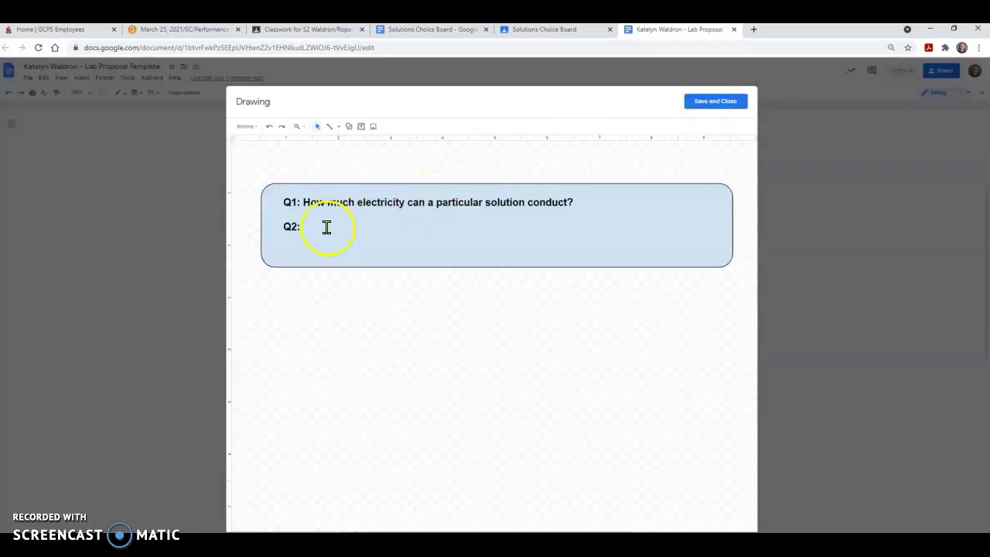
click(322, 226)
click(728, 103)
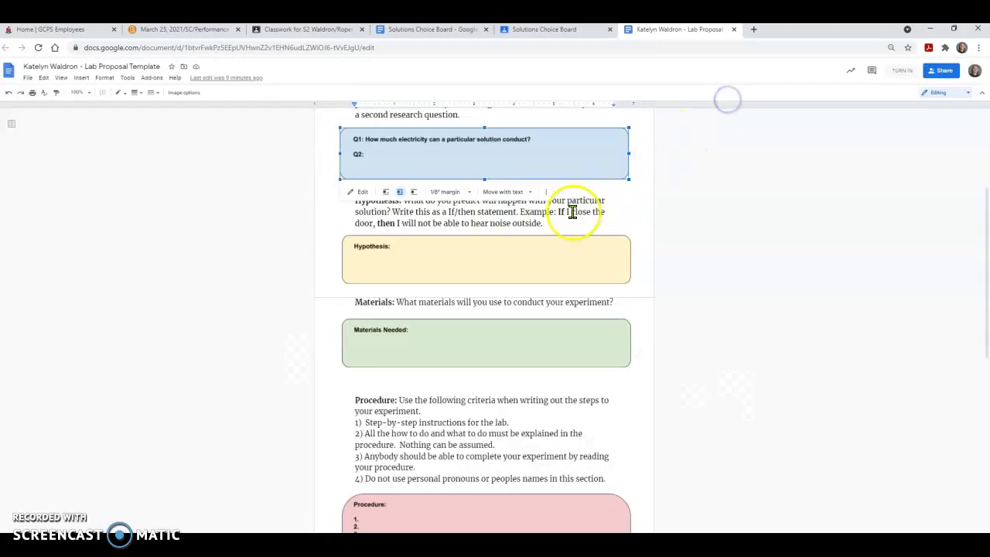
click(763, 224)
Open the Hypothesis box for editing, save and close its drawing, and close the Lab Proposal Template document.
scroll(503, 263, down, 1)
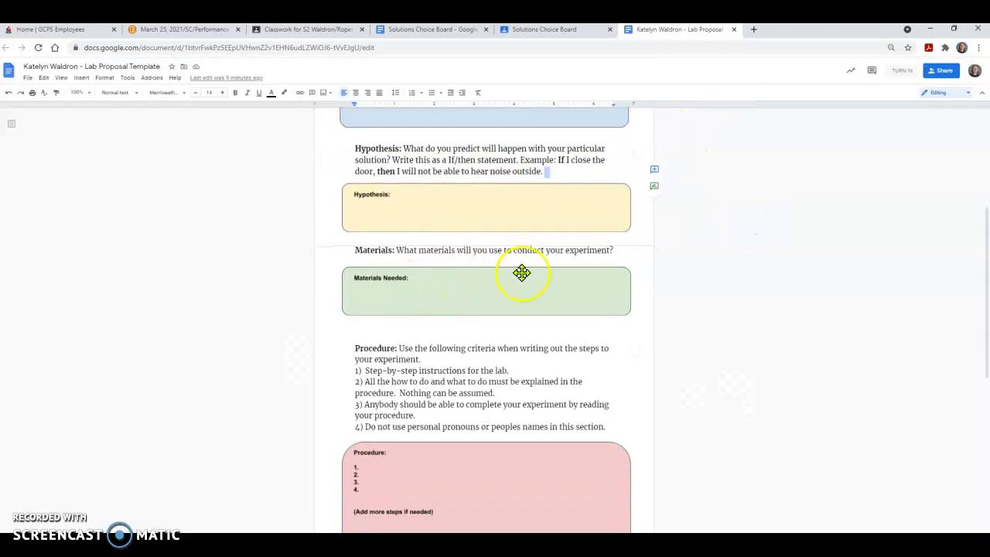
click(448, 210)
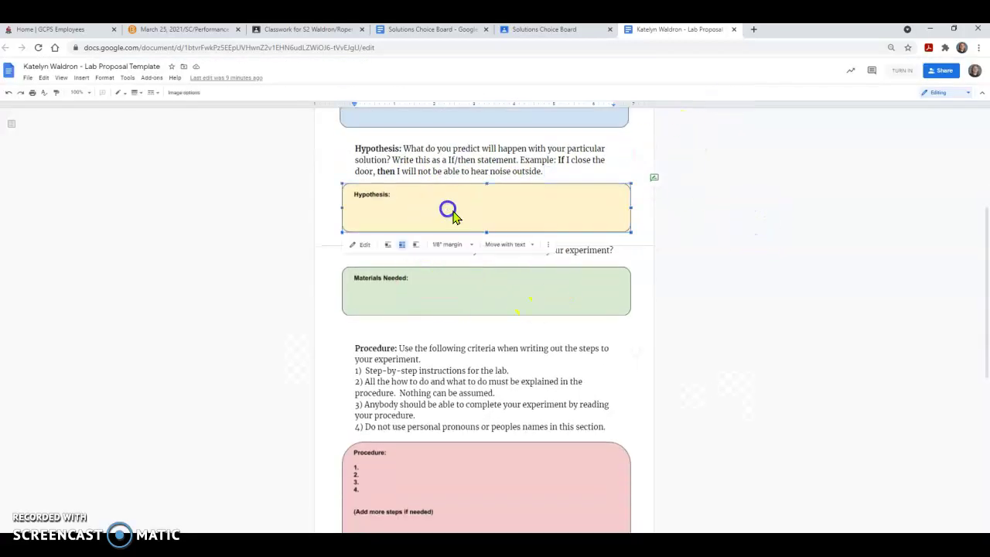
click(356, 250)
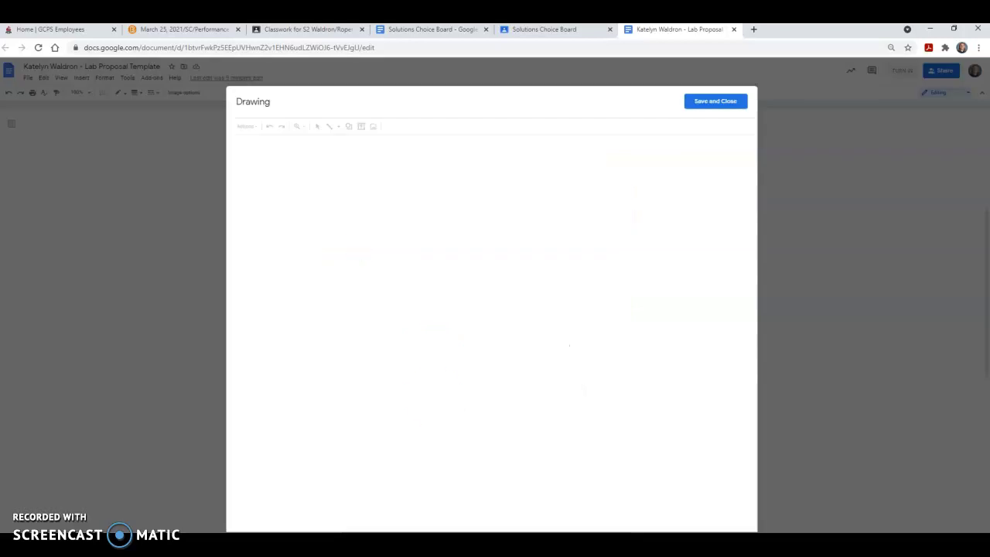
click(715, 101)
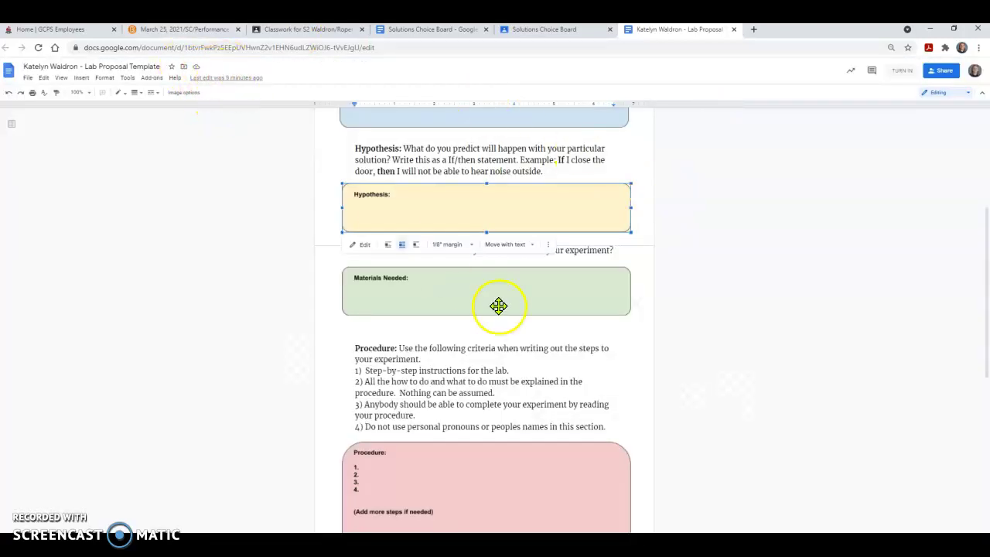
scroll(797, 427, up, 3)
click(789, 423)
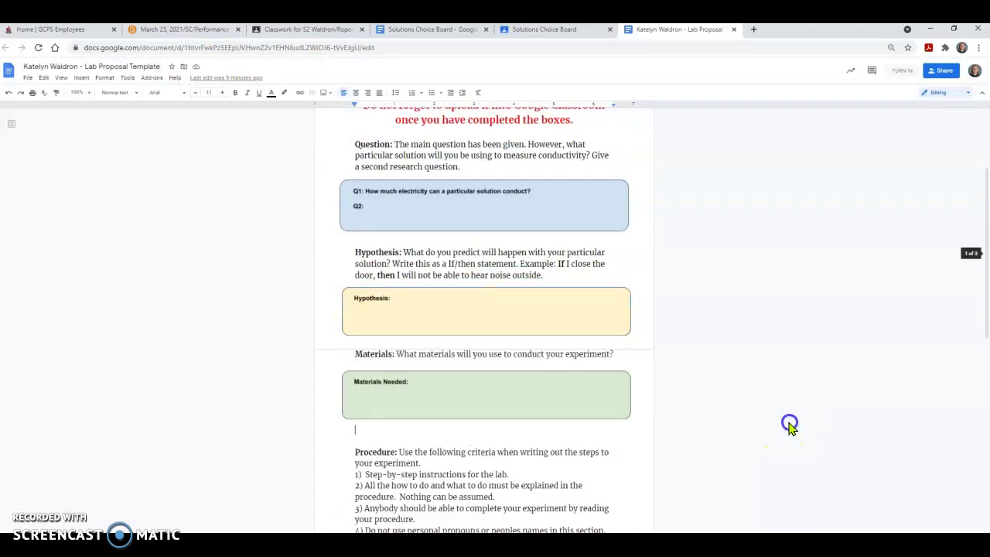
click(590, 32)
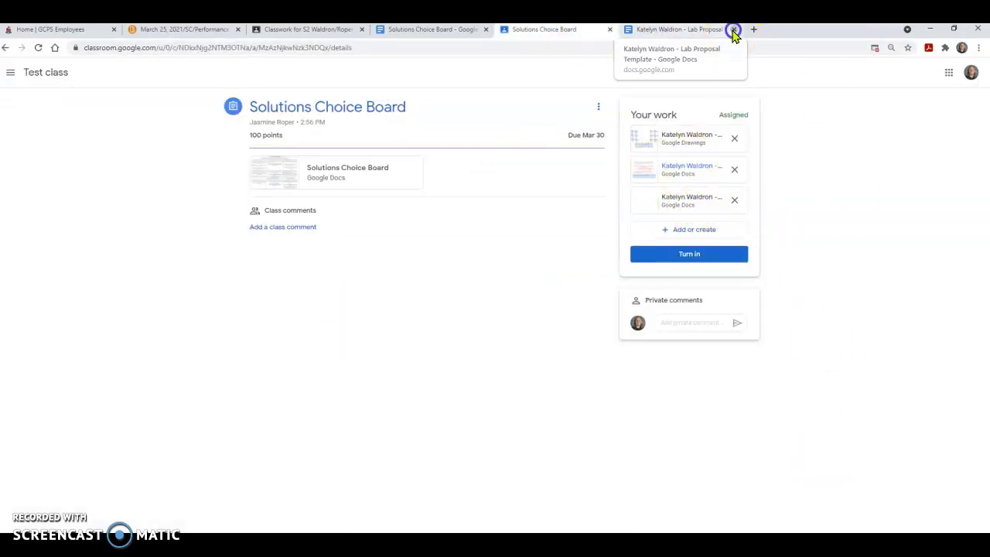
click(733, 30)
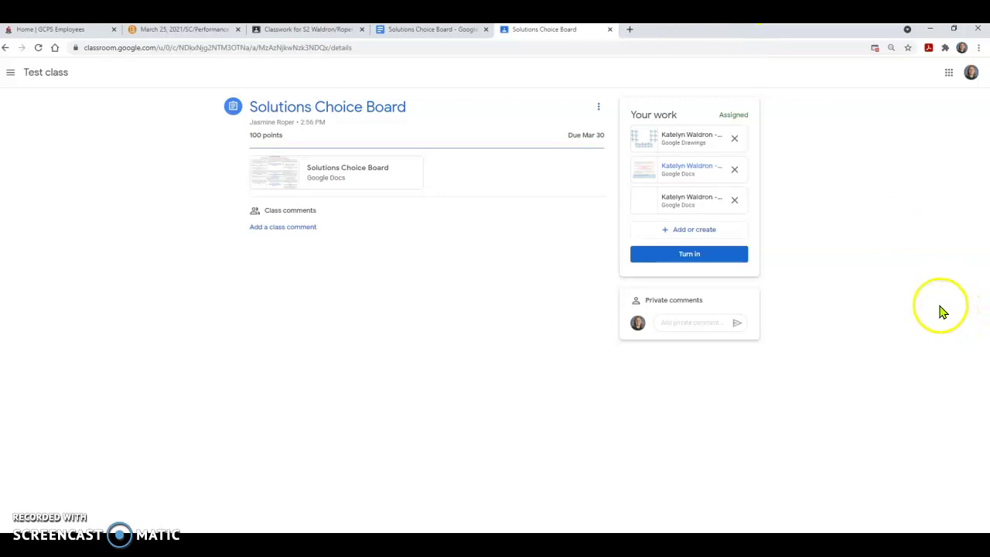
Replace the Lab Proposal Template attached under Your work with a fresh copy and open that copy.
click(735, 170)
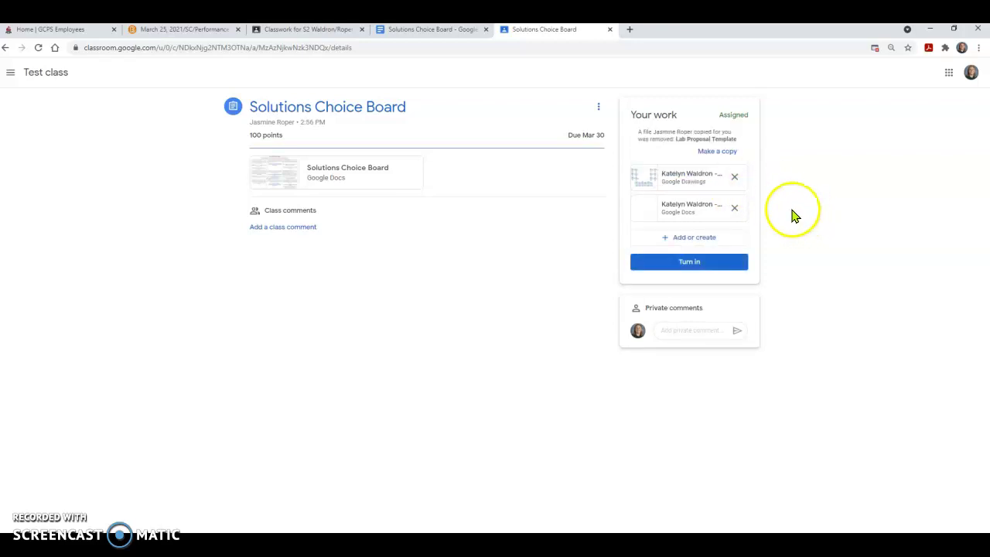
click(824, 143)
click(727, 151)
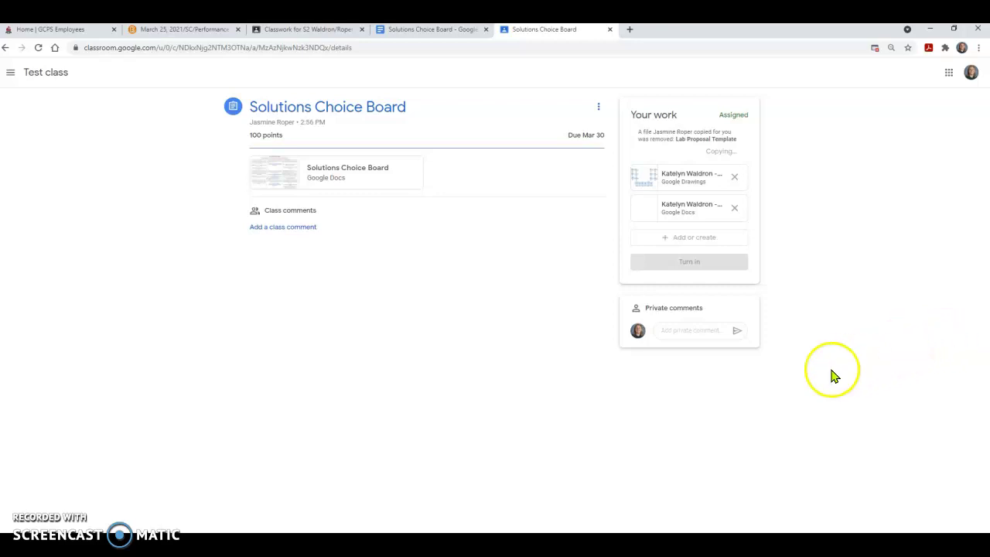
click(689, 201)
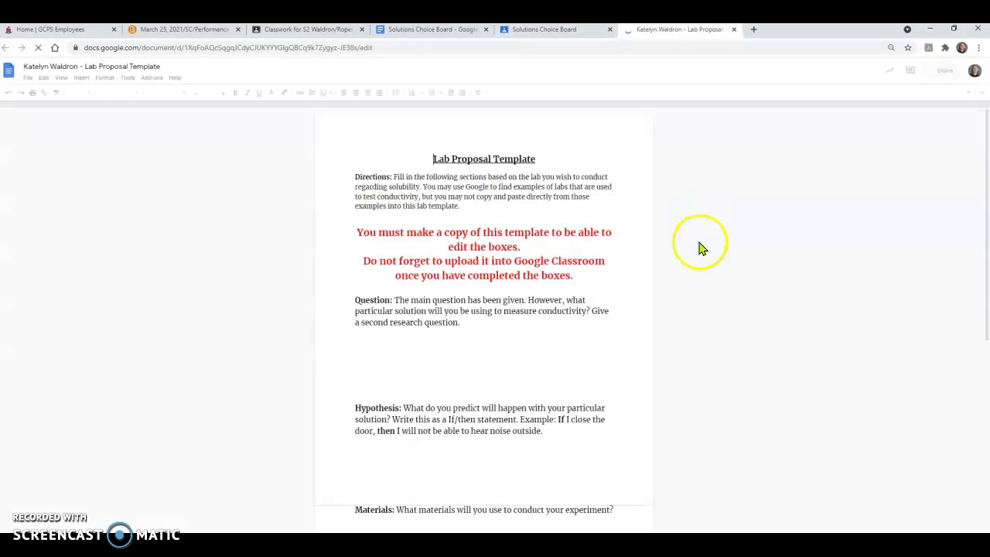
Close the lab template copy, remove the blank Google Docs attachment from Your work, and create a new Docs file there.
click(735, 30)
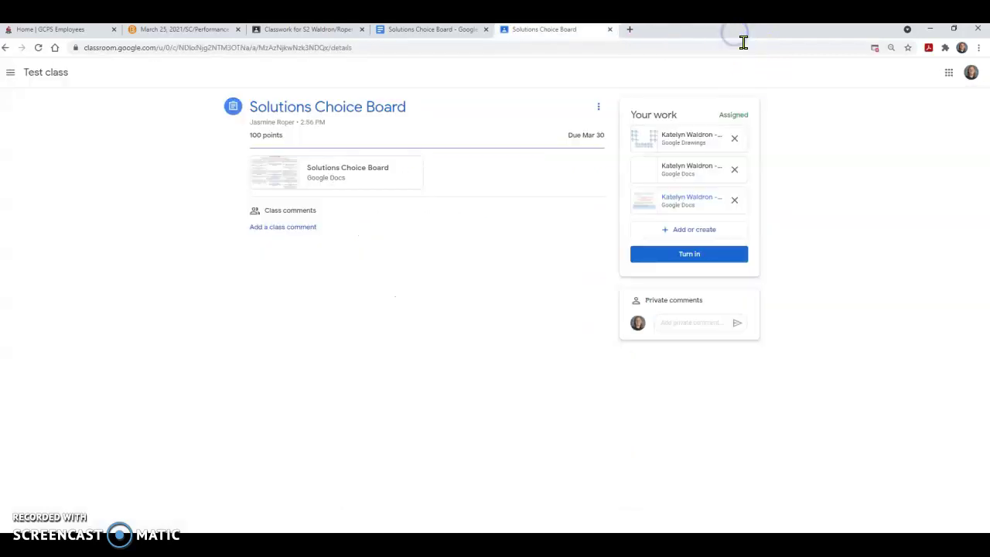
click(735, 169)
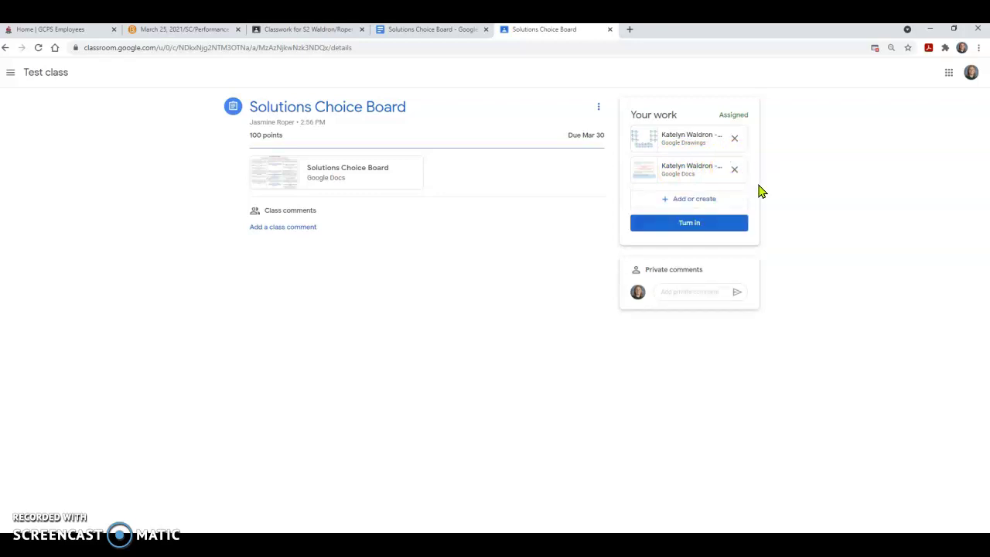
click(666, 201)
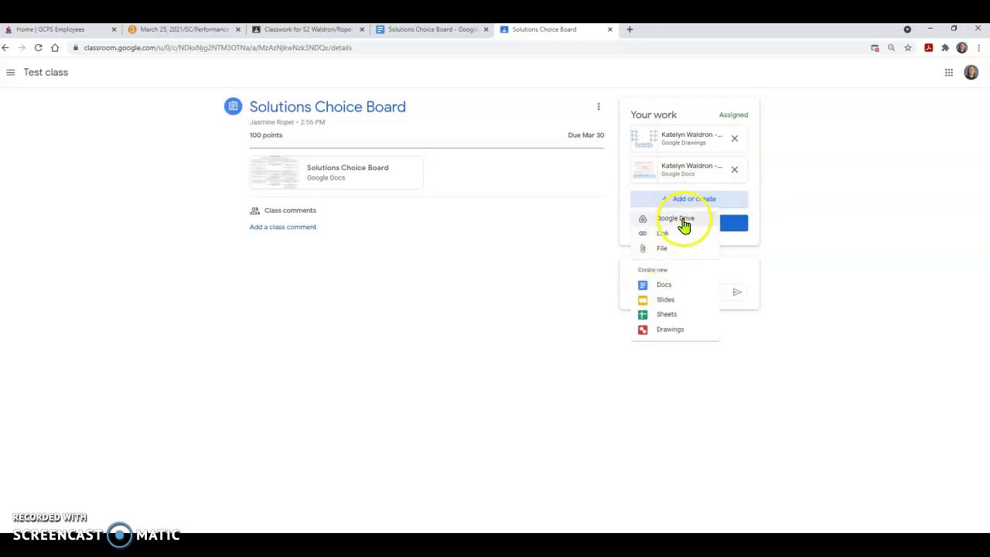
click(679, 286)
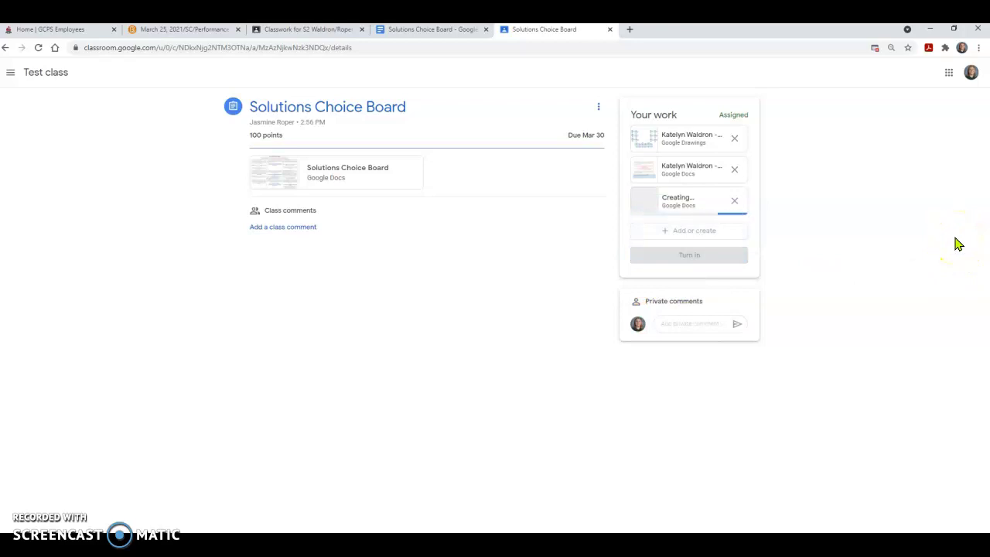
Review the instructions for boxes 3 and 6 on the choice board and the attachment types available under Your work.
click(425, 31)
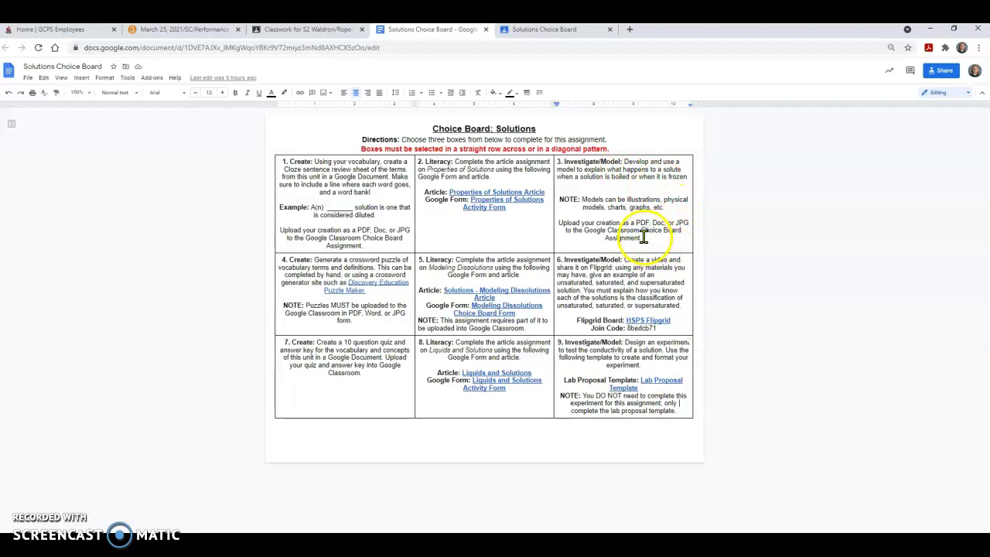
click(526, 31)
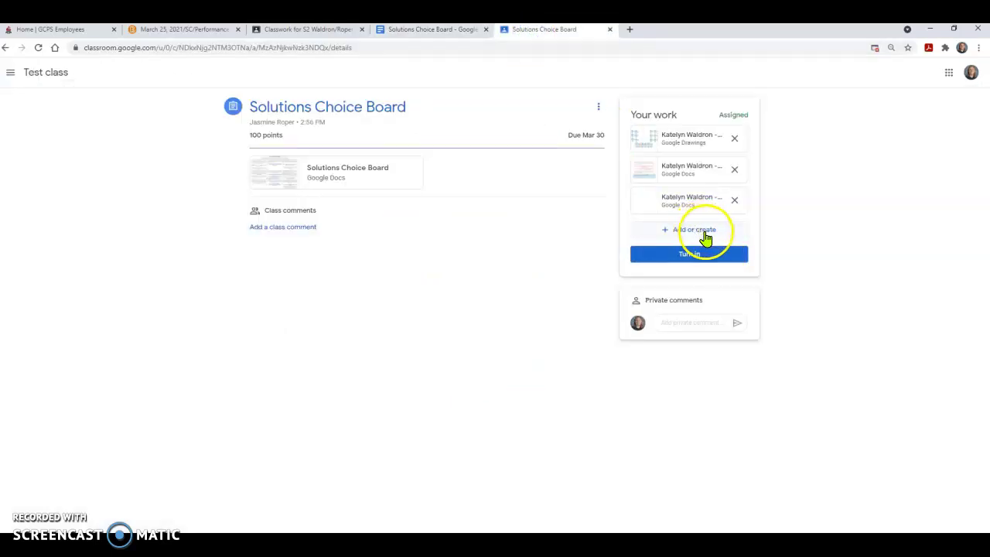
click(706, 236)
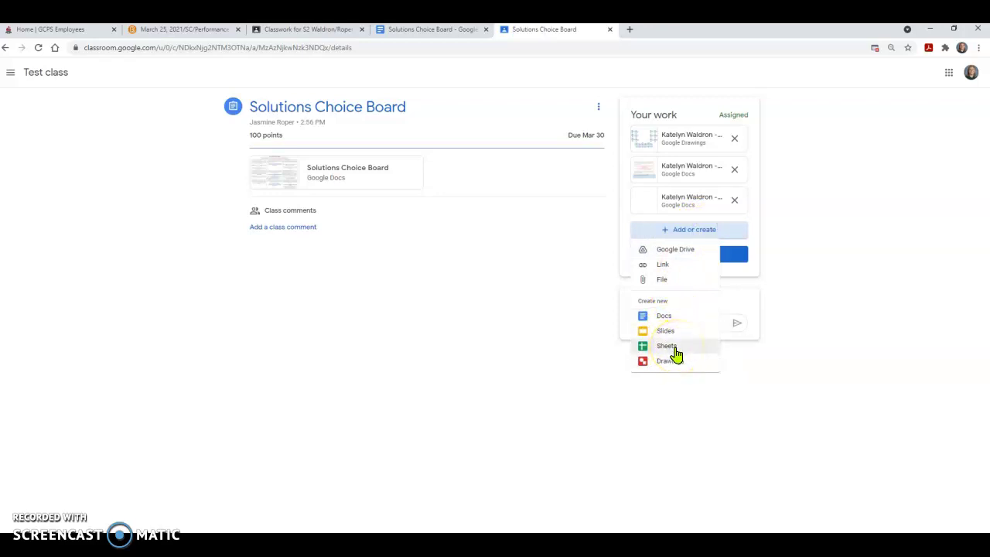
click(562, 312)
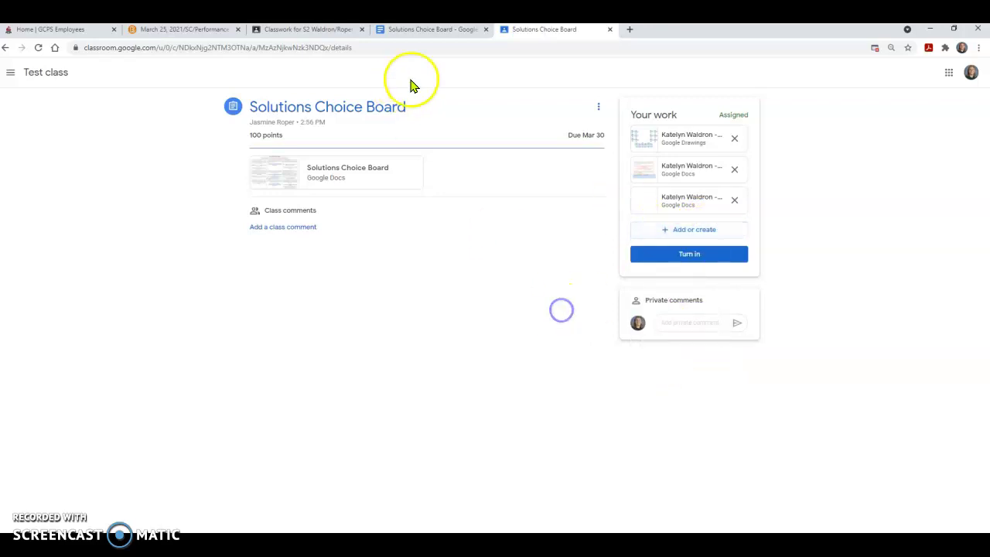
click(424, 31)
click(566, 172)
triple_click(566, 172)
click(762, 256)
drag(597, 291, 626, 298)
click(783, 289)
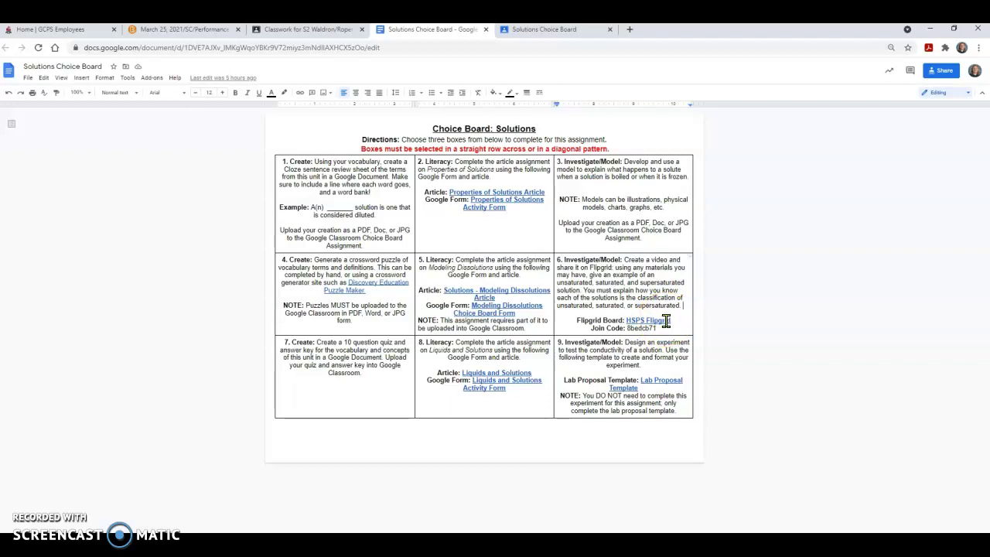
Open the HSPS Flipgrid board linked in box 6 and join the discussion with the existing Google account.
click(664, 321)
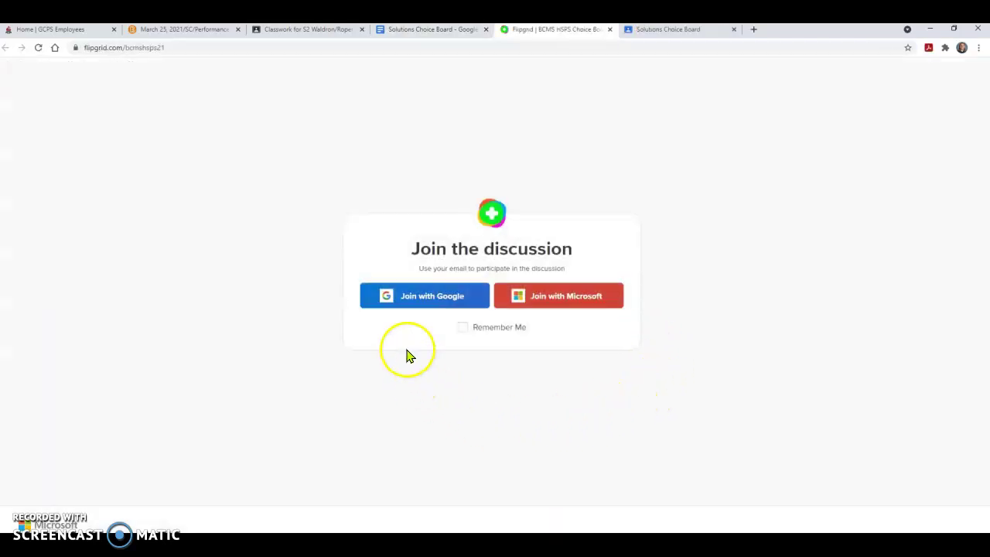
click(421, 304)
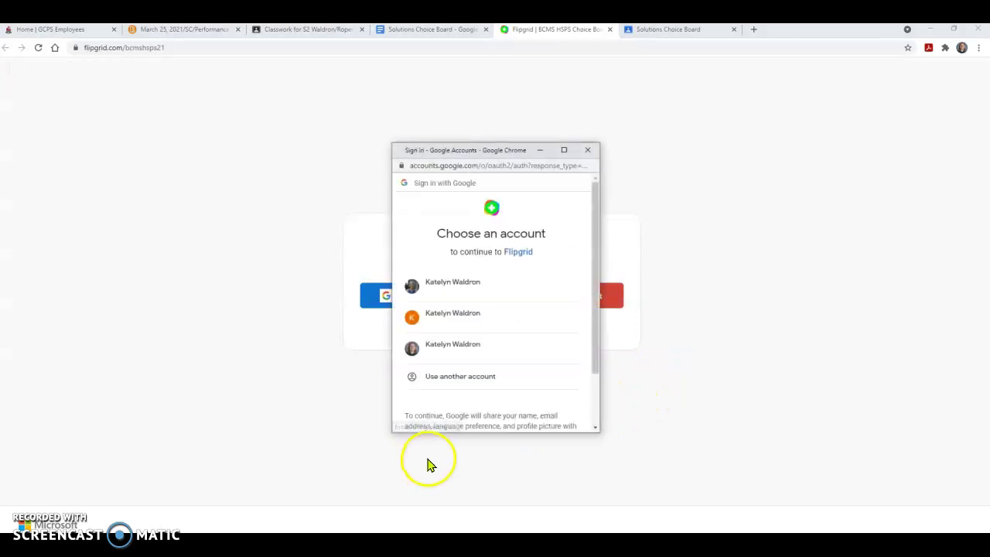
click(487, 354)
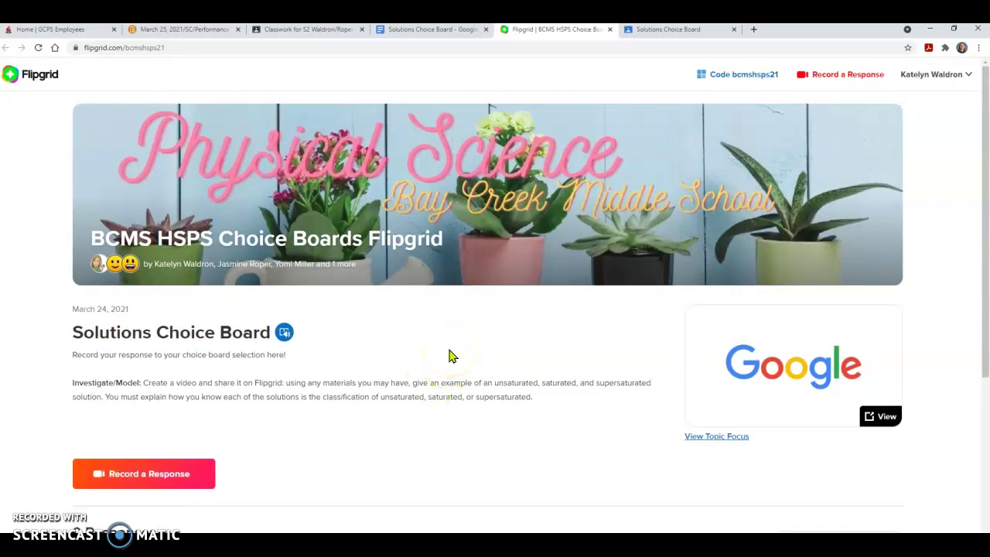
Record a video response of about 8 seconds for the Solutions Choice Board topic and pause the recording.
click(133, 491)
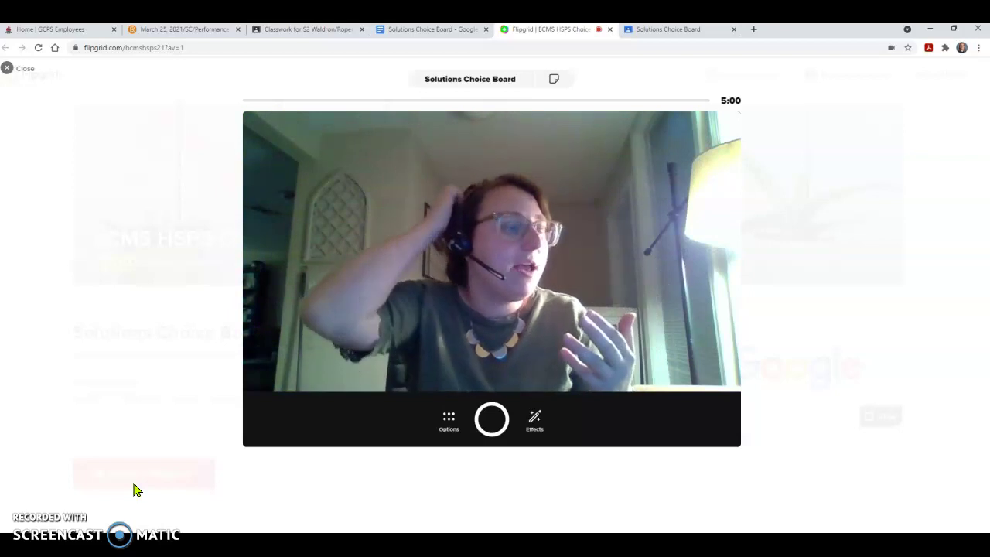
click(491, 416)
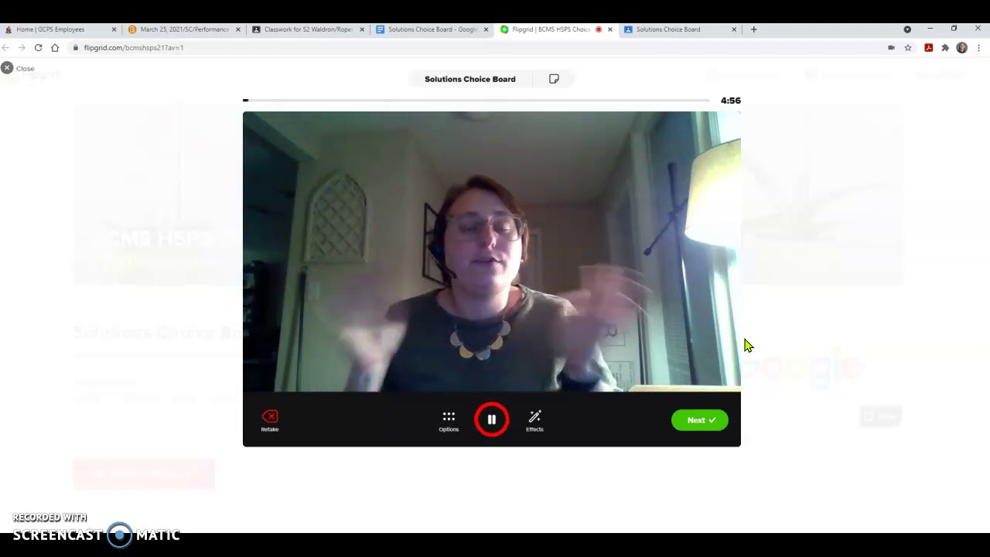
click(868, 204)
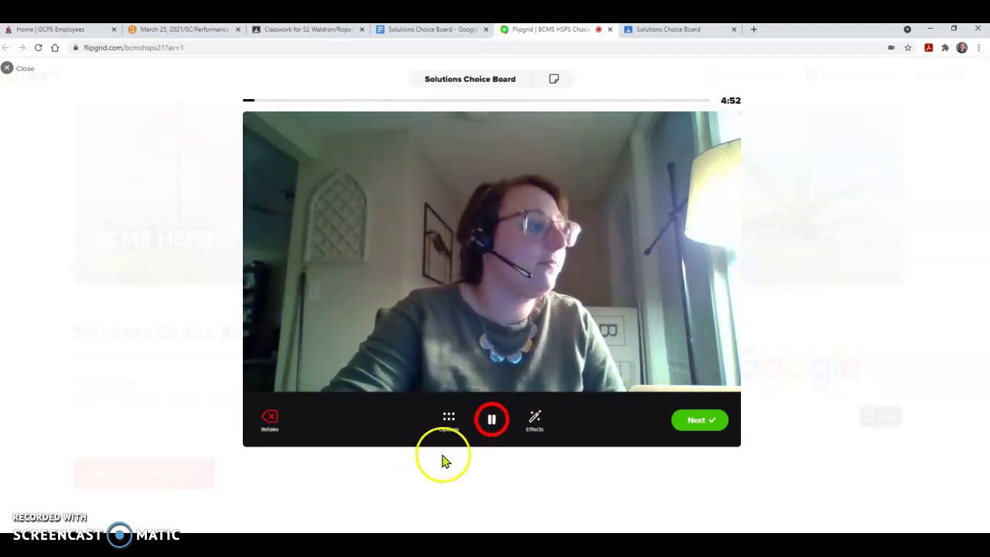
click(491, 419)
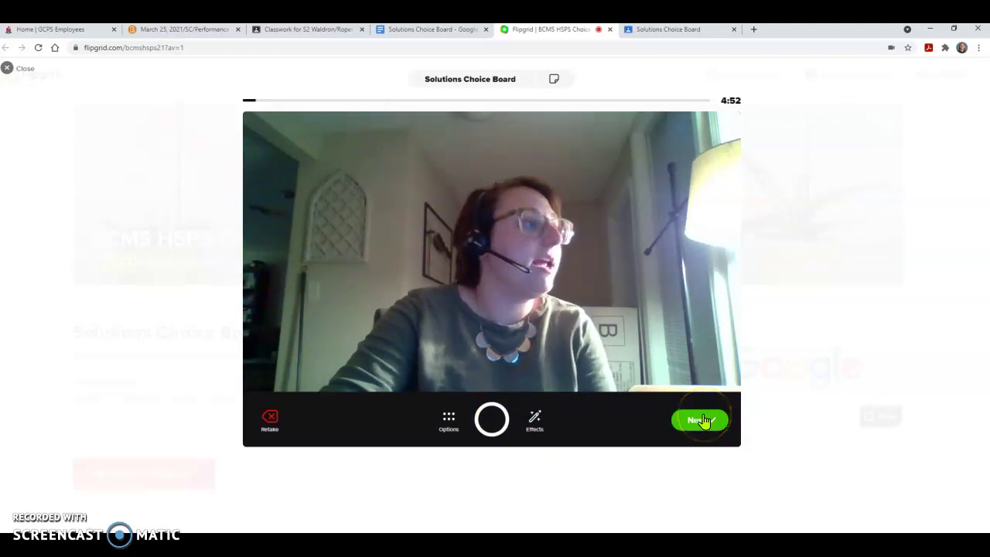
Preview the recorded clip, keep the display name as filled in, and submit the video response.
click(703, 420)
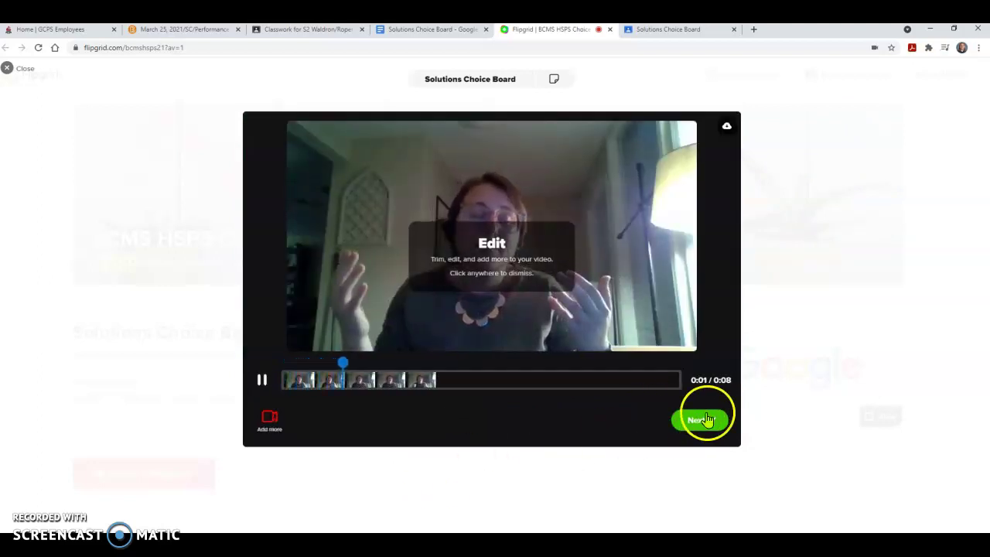
click(263, 380)
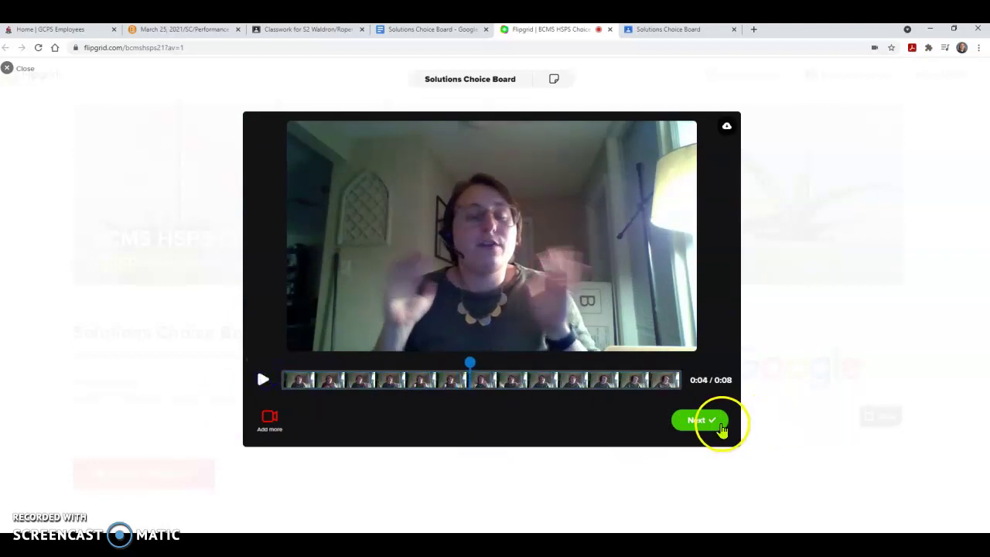
click(718, 424)
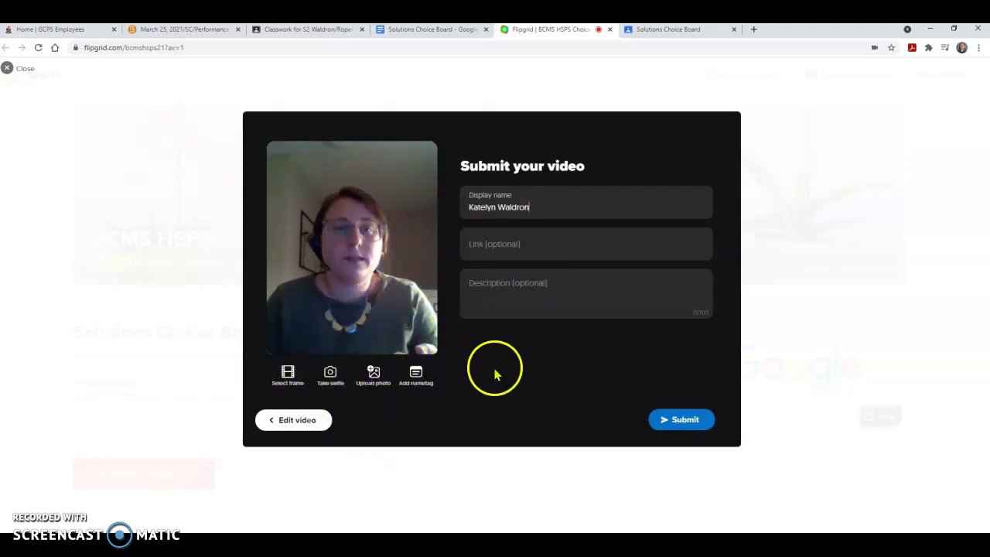
click(675, 424)
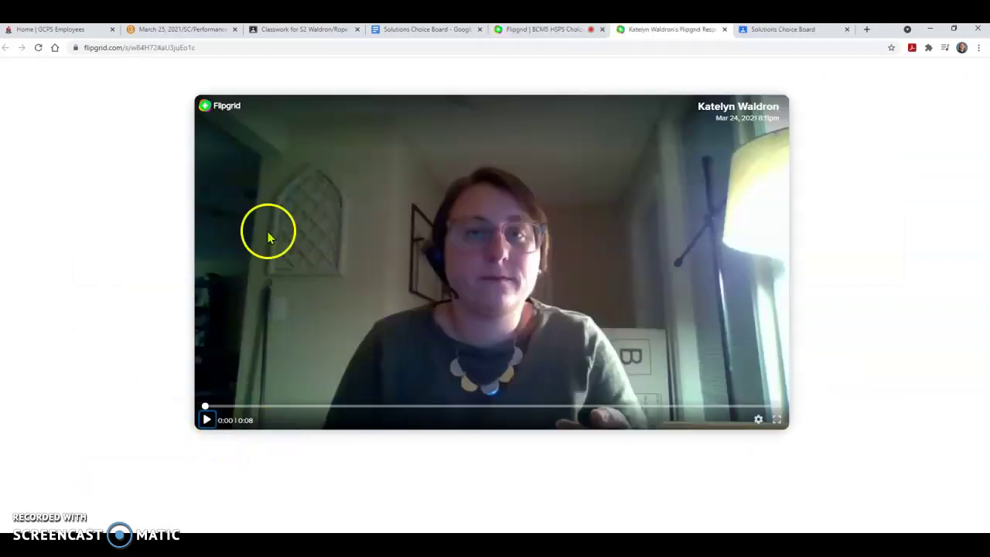
Copy the web address of the submitted Flipgrid response from its direct video page.
click(516, 29)
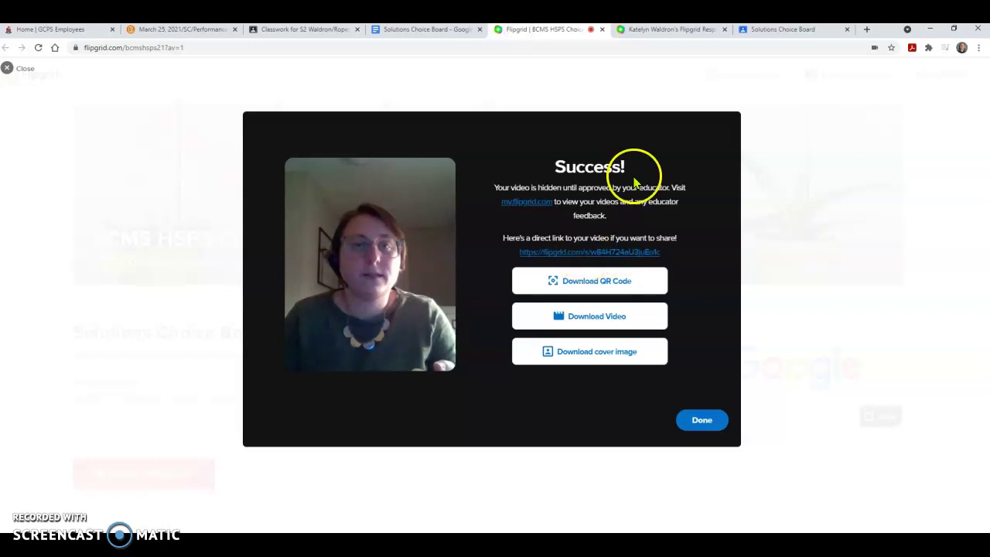
click(670, 30)
click(639, 43)
right_click(639, 43)
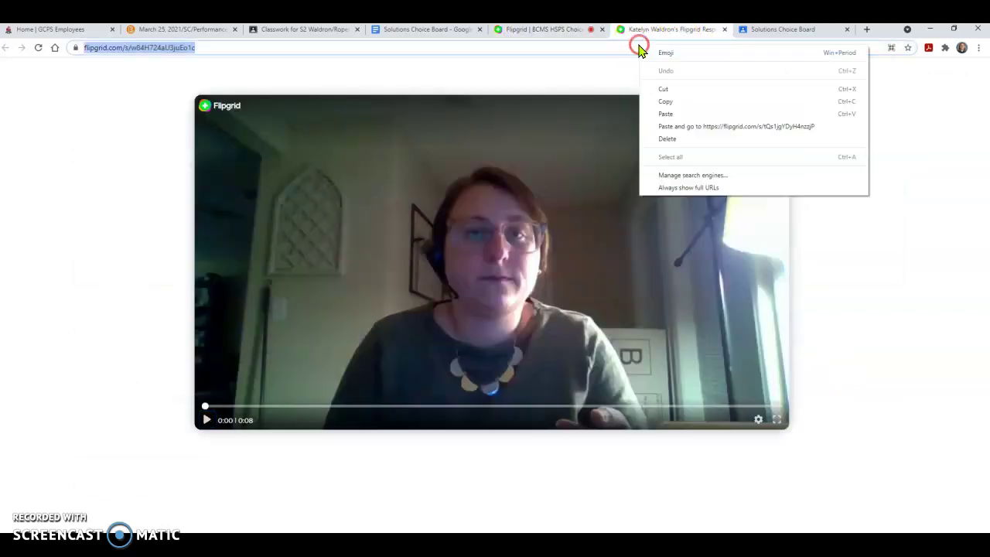
click(664, 102)
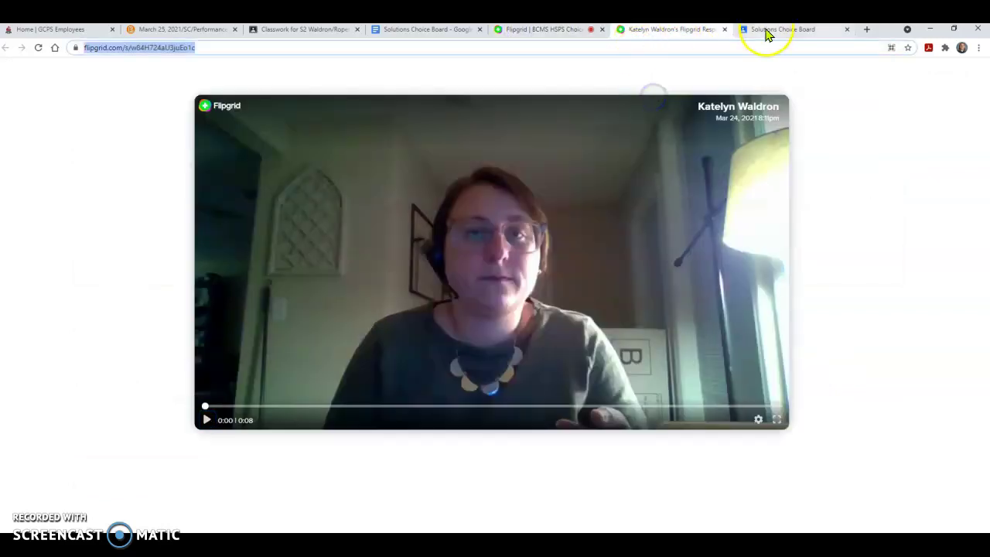
Attach the copied Flipgrid video address as a link under Your work in the Google Classroom assignment.
click(768, 31)
click(708, 237)
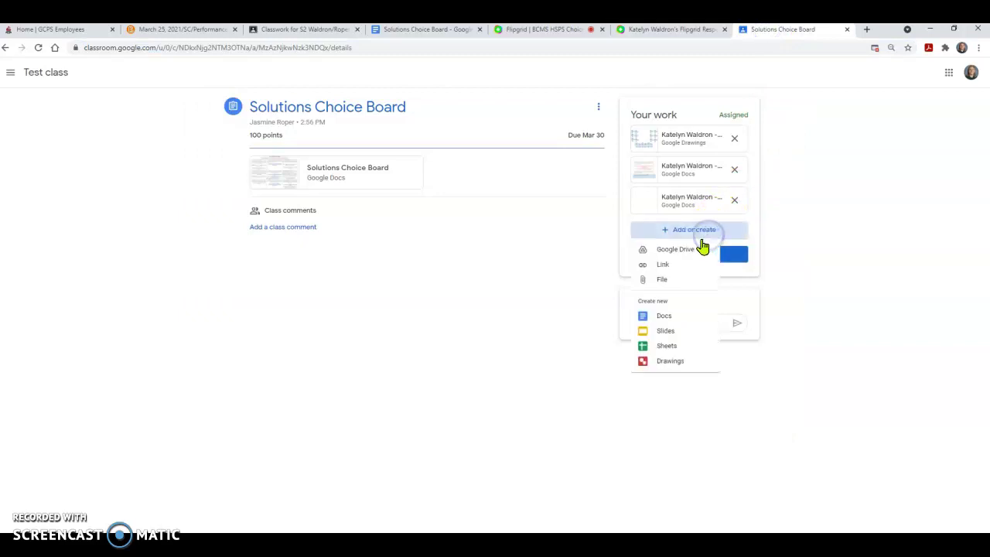
click(682, 268)
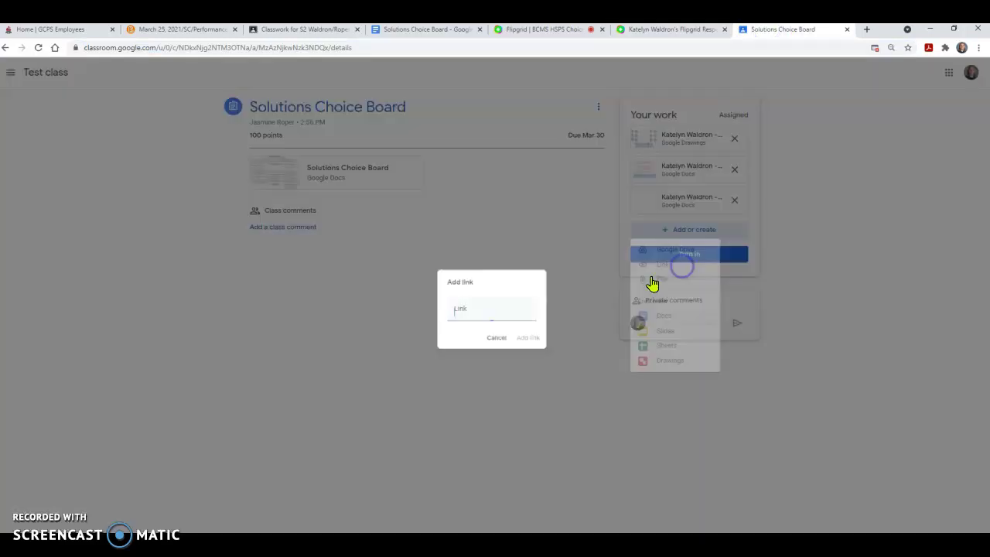
right_click(477, 314)
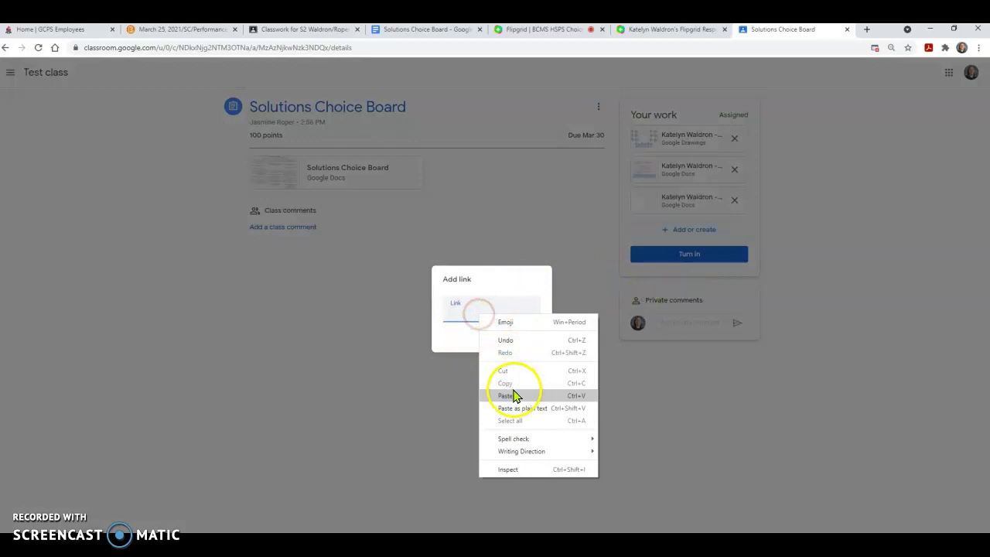
click(513, 395)
click(533, 338)
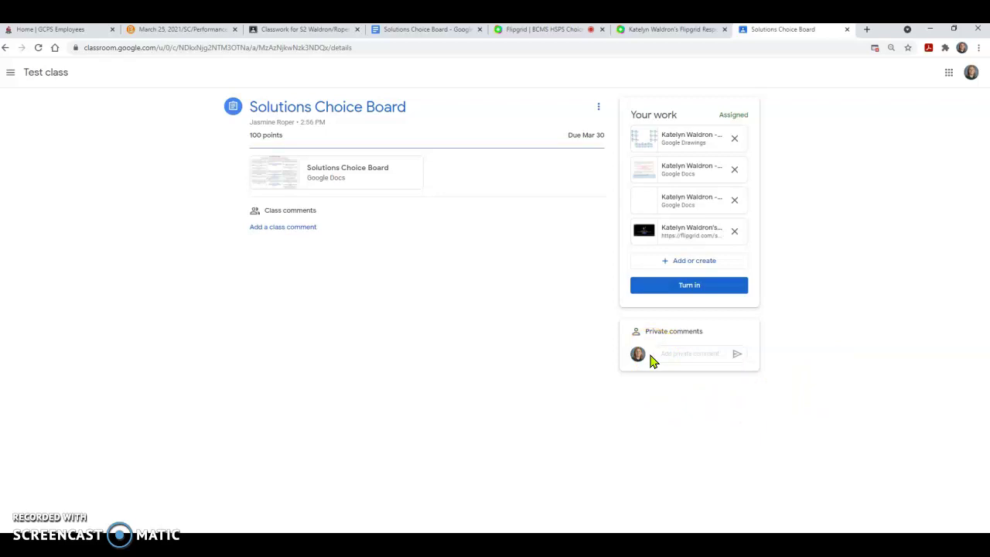
right_click(689, 353)
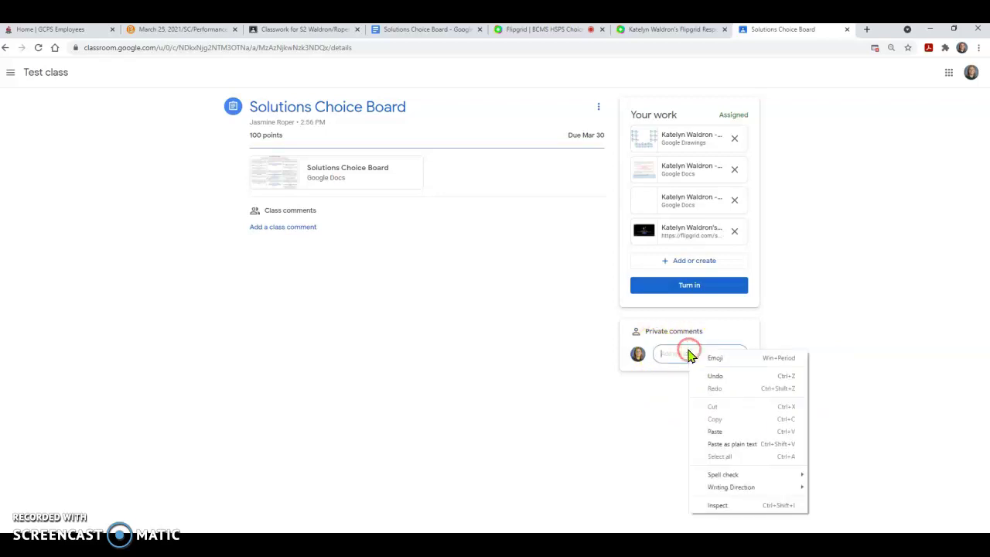
right_click(677, 354)
right_click(670, 358)
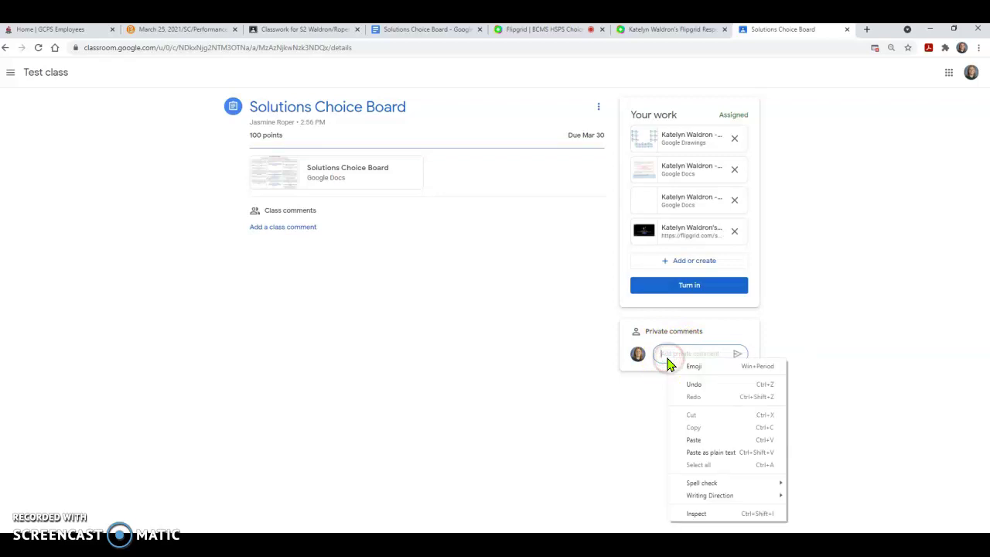
click(661, 353)
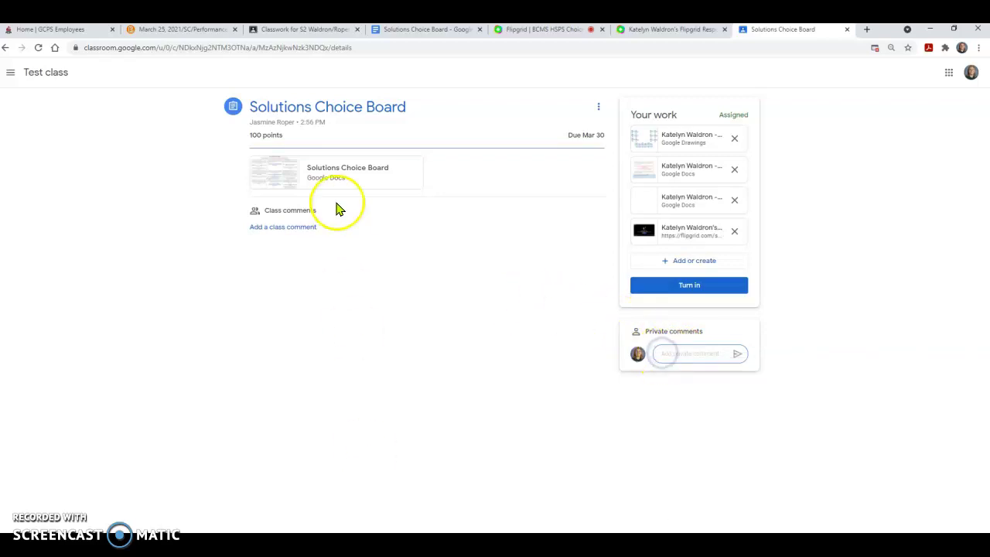
Check the completed diagonal on the choice board document and post the private assignment comment "I have completed activities 1, 5, and 9 for my solutions choice board.".
click(418, 30)
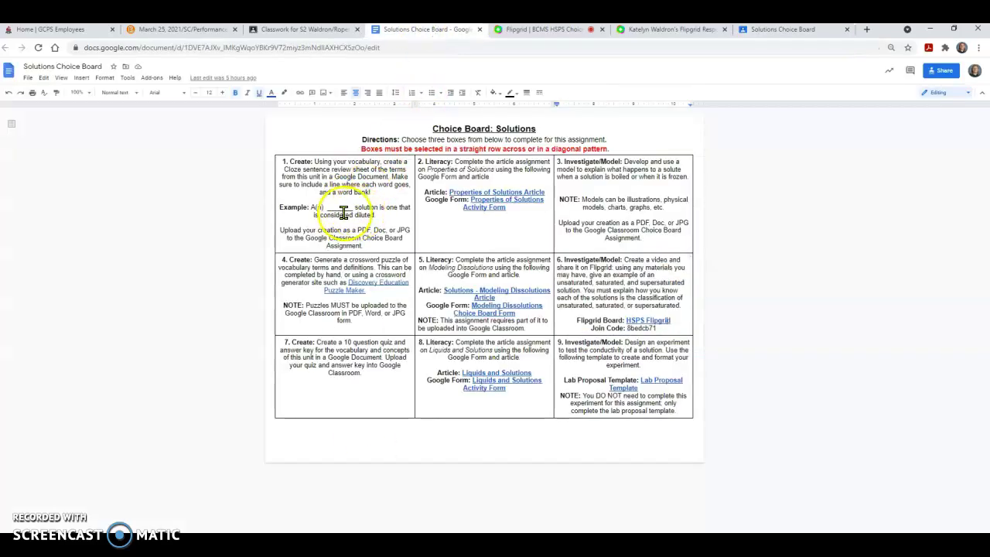
click(613, 370)
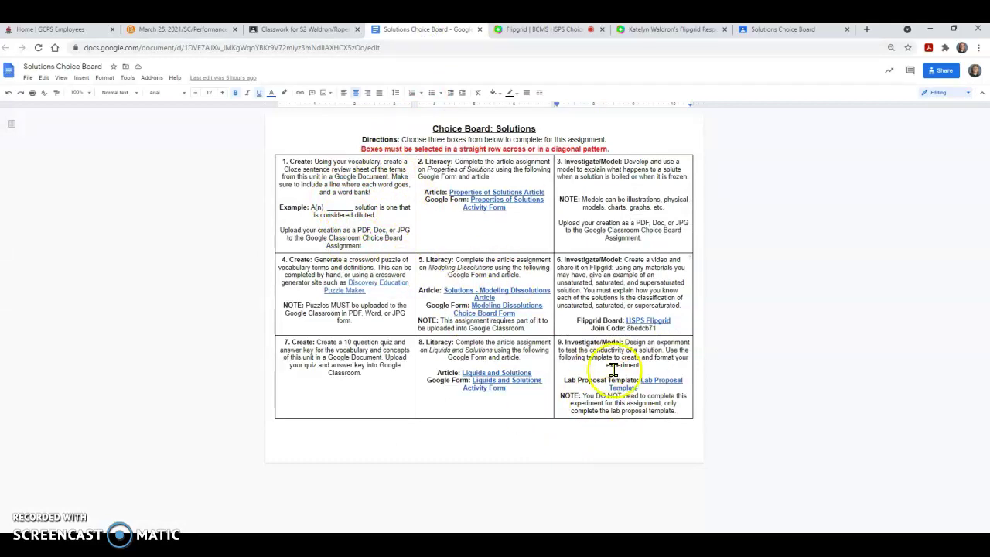
click(431, 265)
click(605, 372)
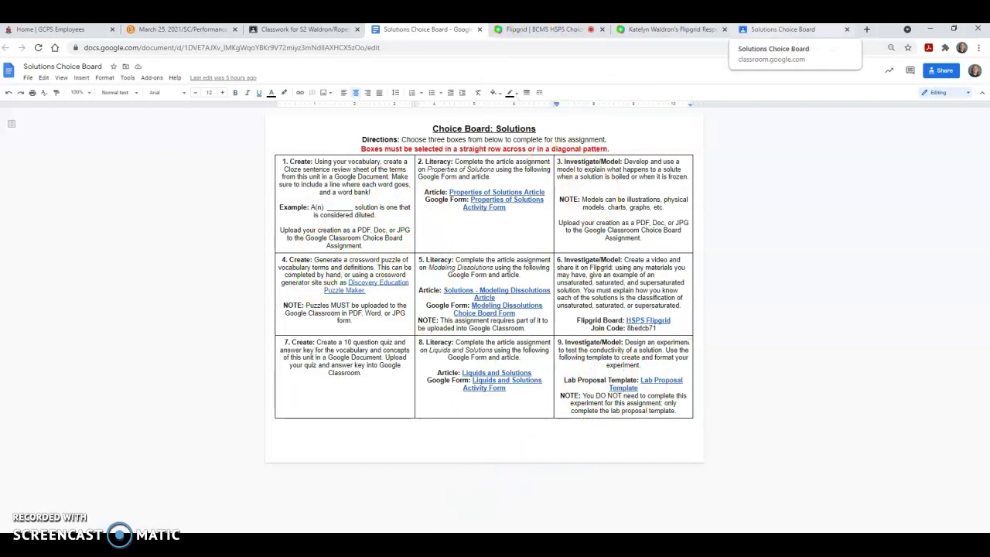
click(762, 30)
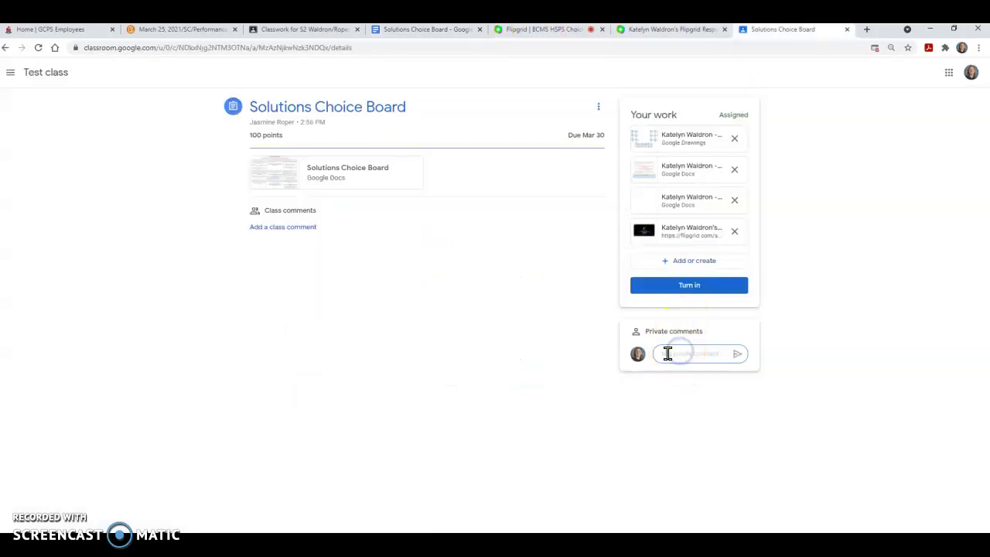
click(668, 353)
text(I have completed activit)
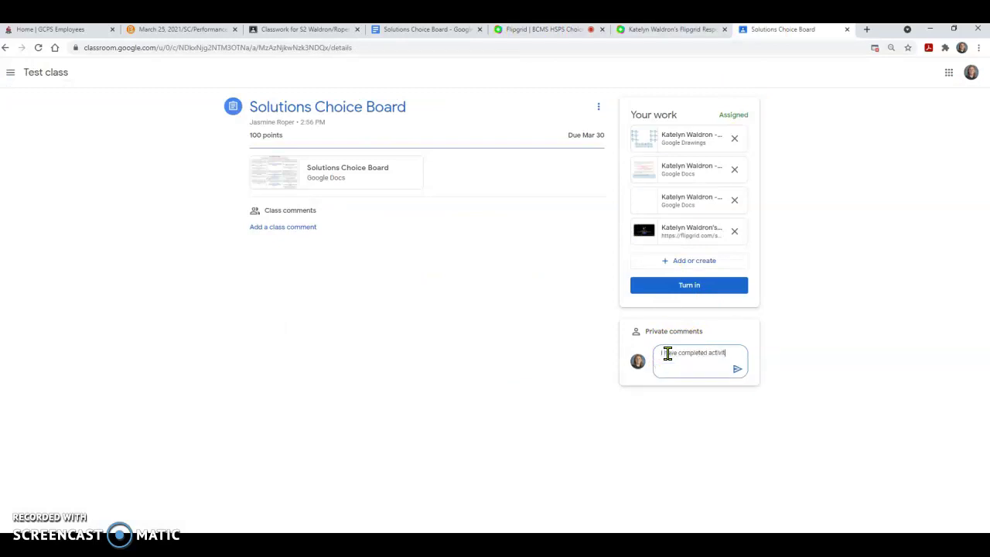
text(ies 1, 2, and 9 for my solutions c)
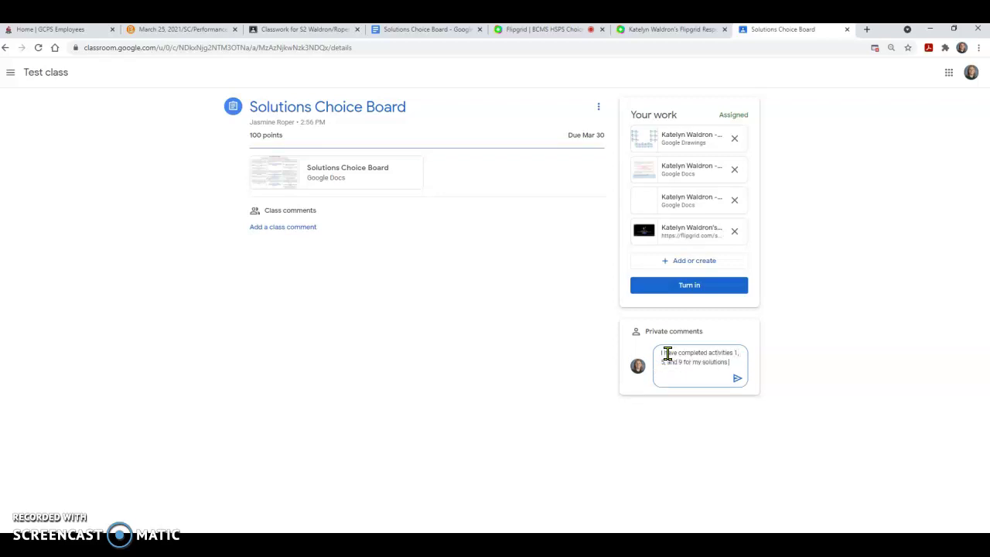
text(hoice board.)
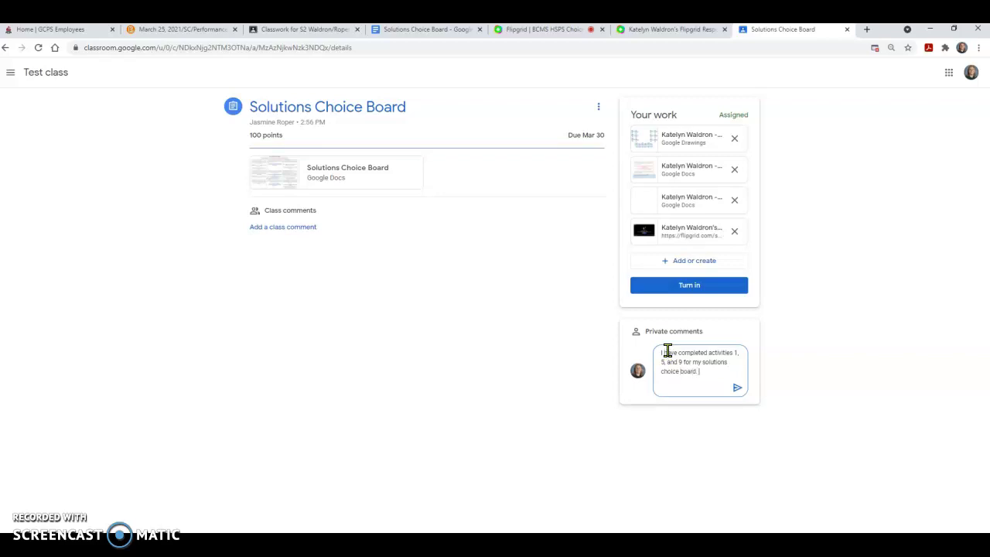
click(737, 386)
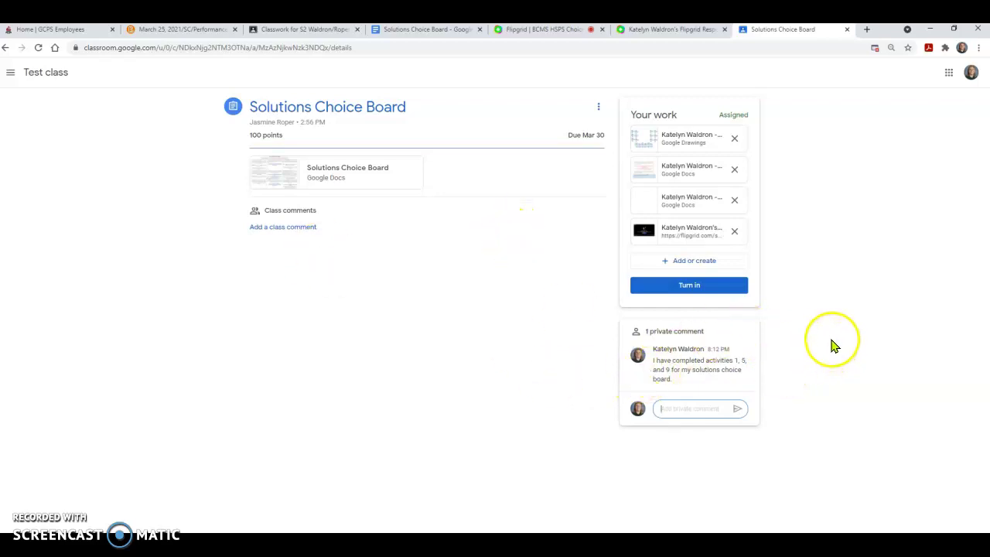
Turn in the Solutions Choice Board assignment with its four attachments, and unsubmit it to allow attachment changes.
click(700, 286)
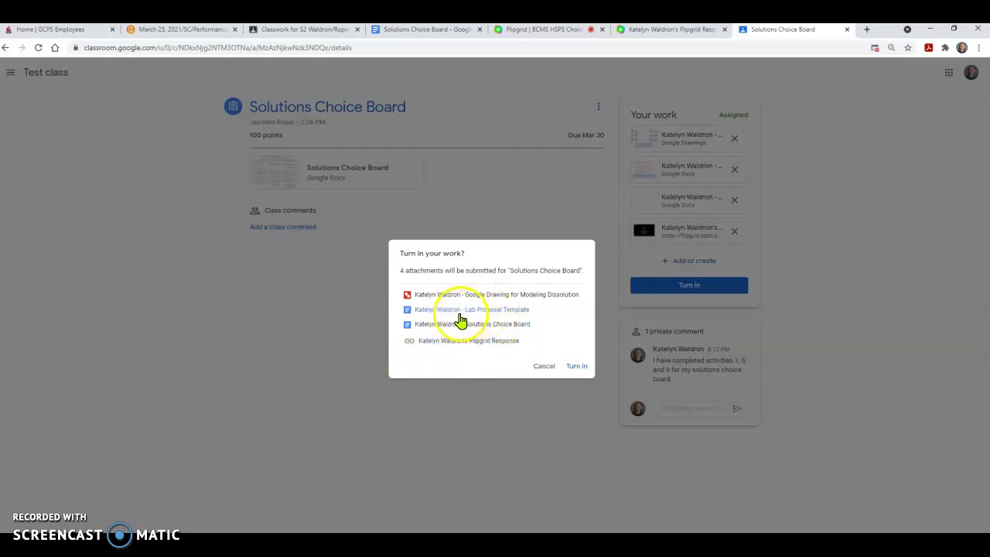
click(576, 370)
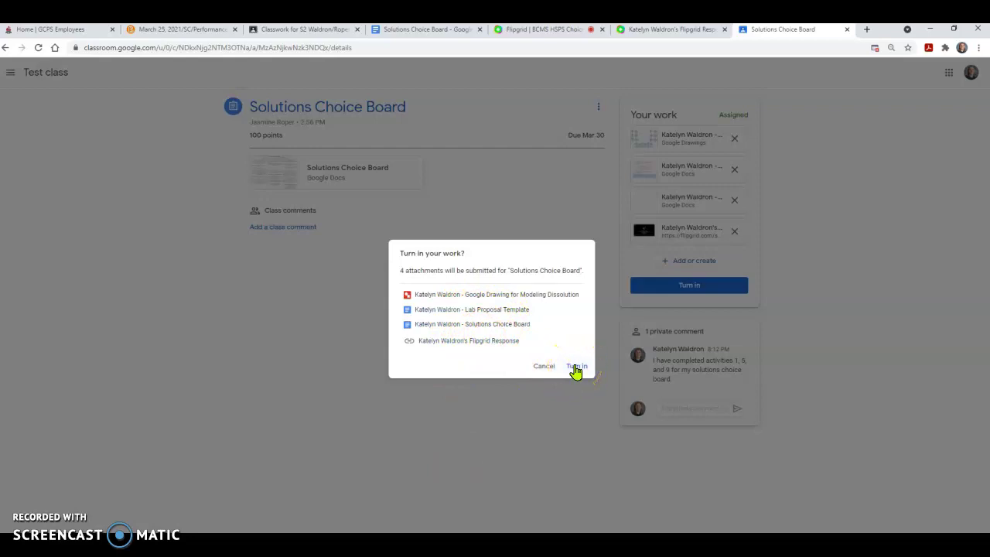
click(578, 368)
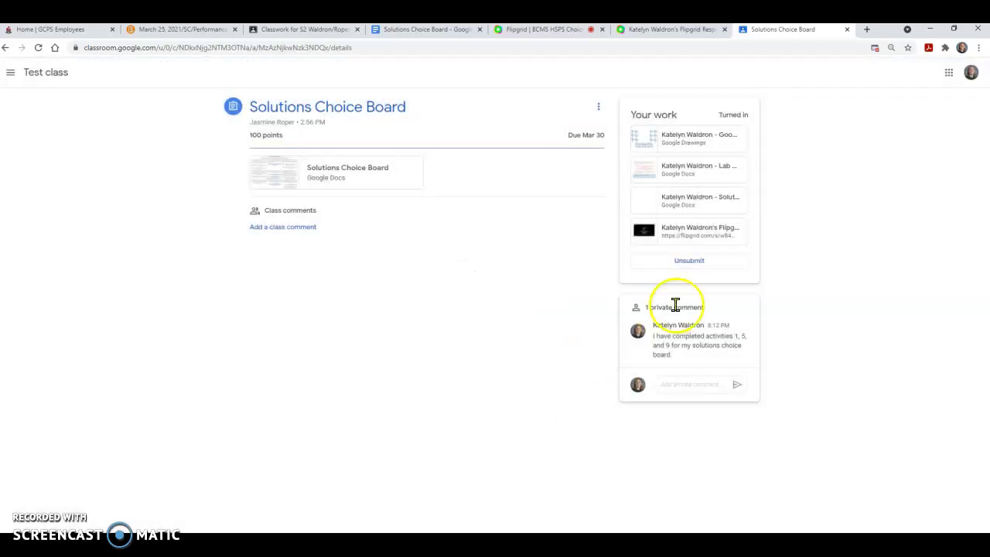
click(689, 262)
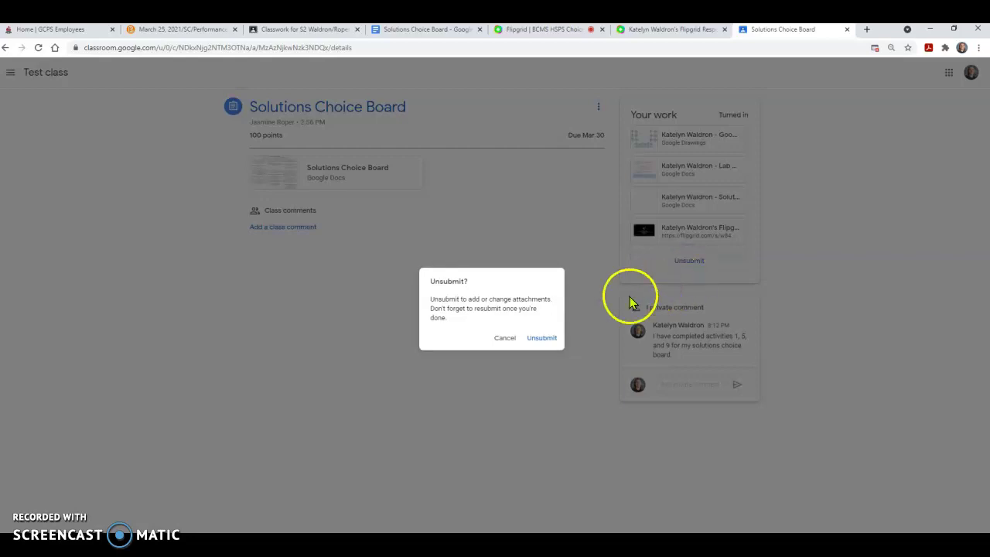
click(546, 340)
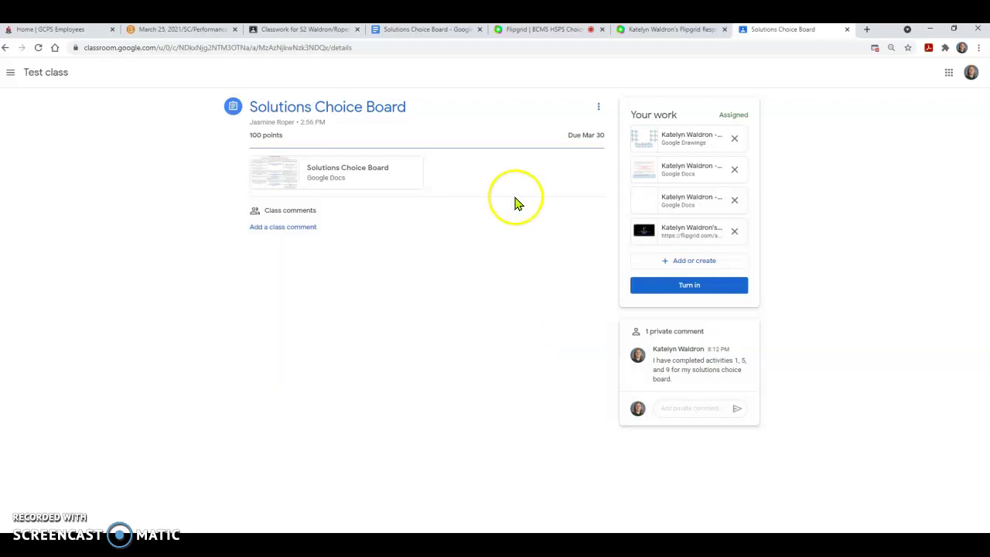
Return to the Flipgrid topic page for the Solutions Choice Board and examine its instructions and responses area.
click(572, 31)
click(702, 426)
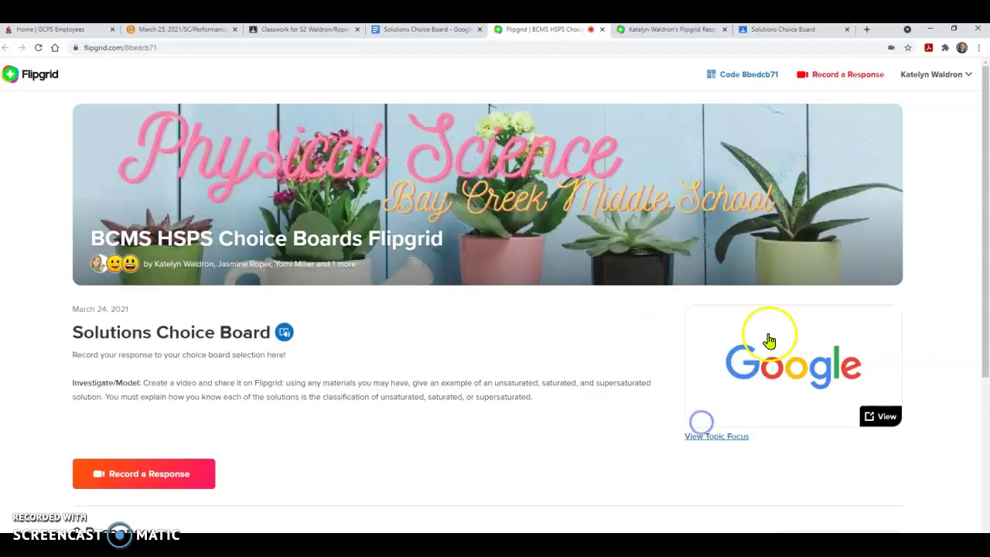
scroll(508, 290, down, 3)
scroll(508, 289, up, 3)
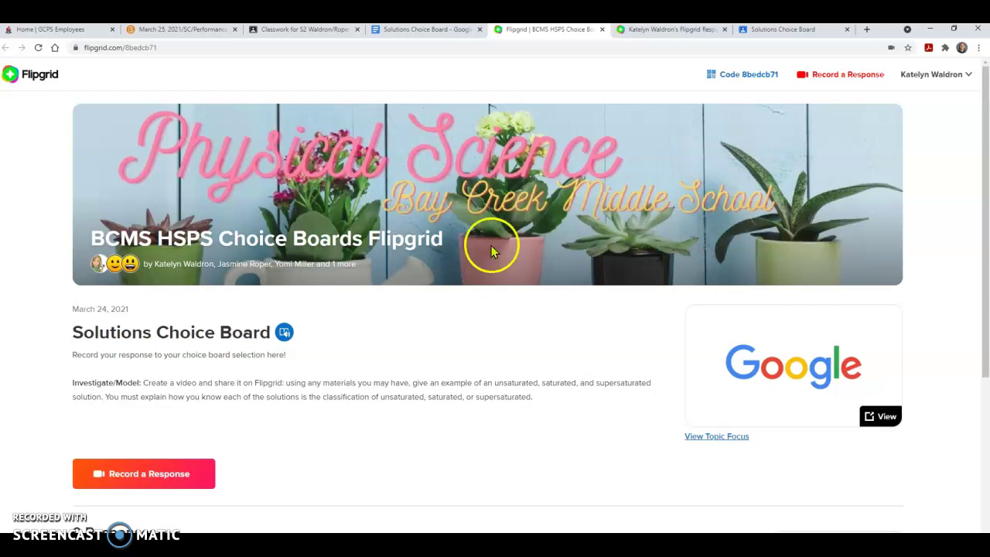
scroll(488, 364, down, 2)
scroll(572, 387, down, 2)
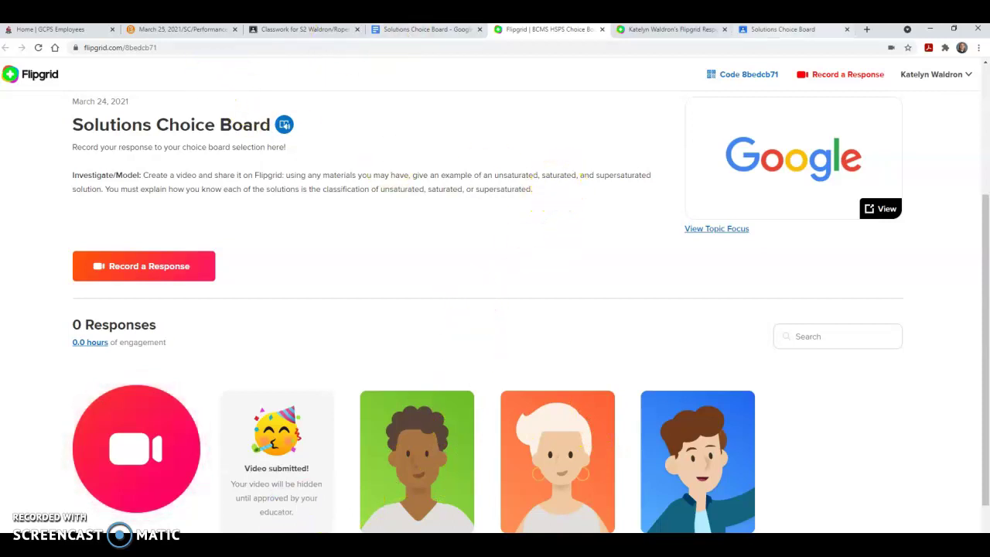
Resubmit the Solutions Choice Board assignment in Google Classroom with all its attachments.
click(789, 31)
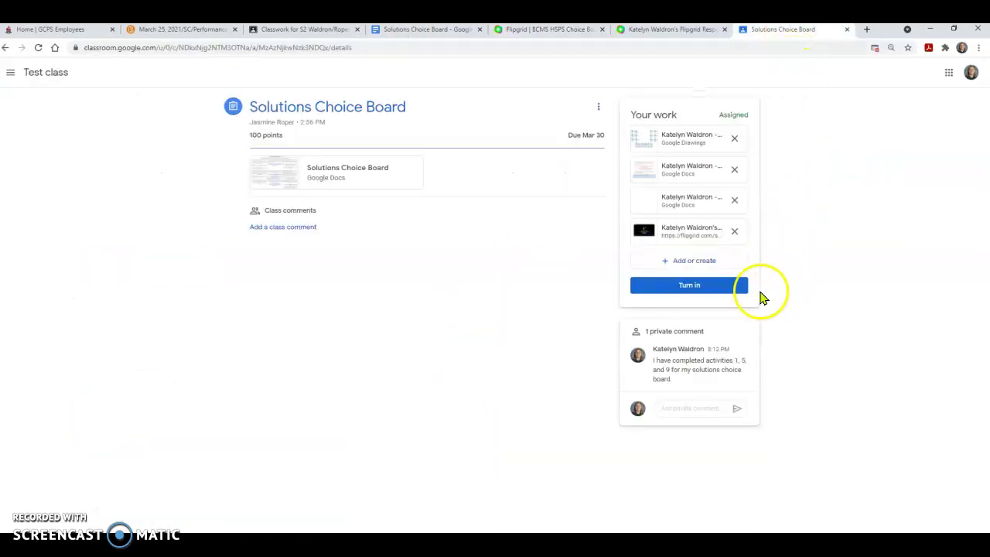
click(720, 287)
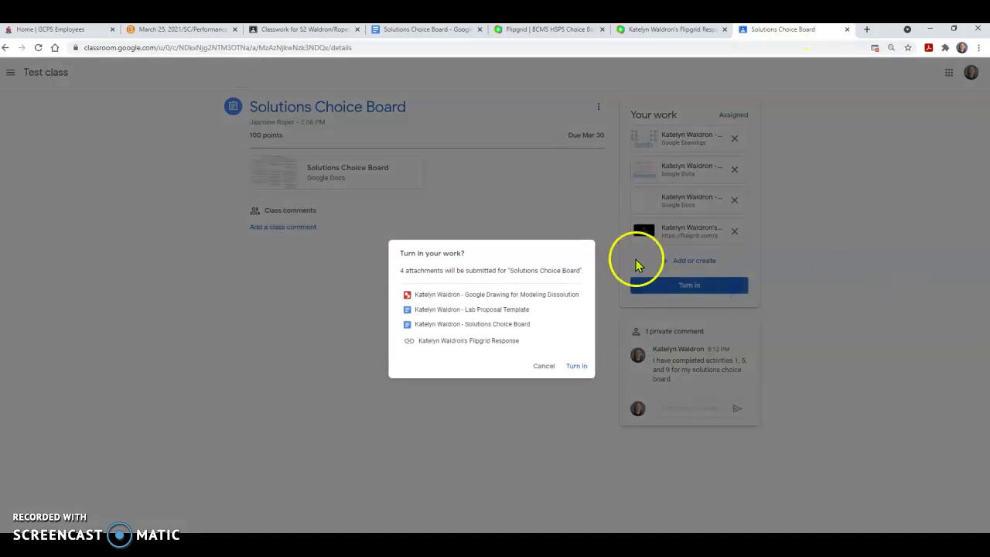
click(573, 367)
Review the row and diagonal box choices in the choice board document and the Solutions Choice Board post in the S2 Waldron/Roper classwork.
click(430, 34)
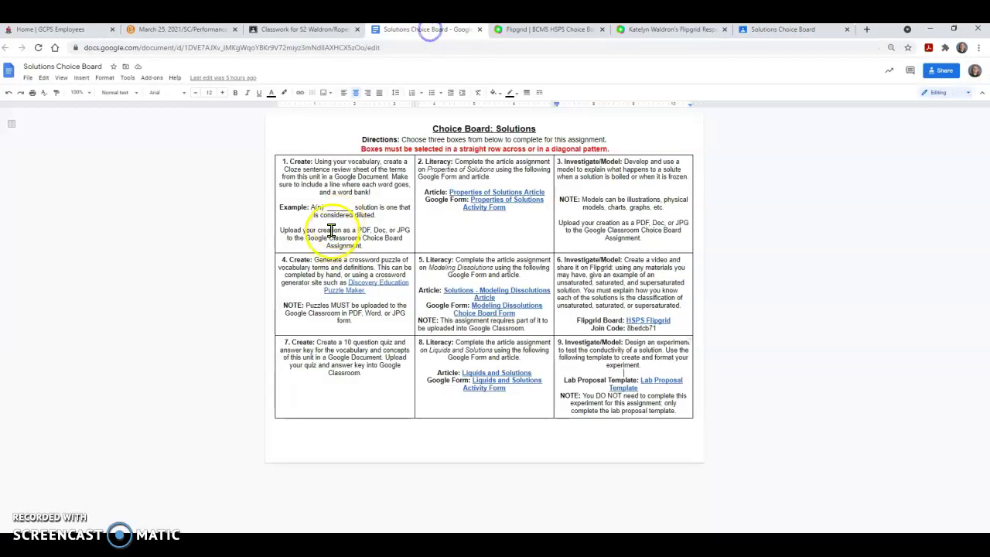
drag(674, 398, 387, 206)
click(379, 233)
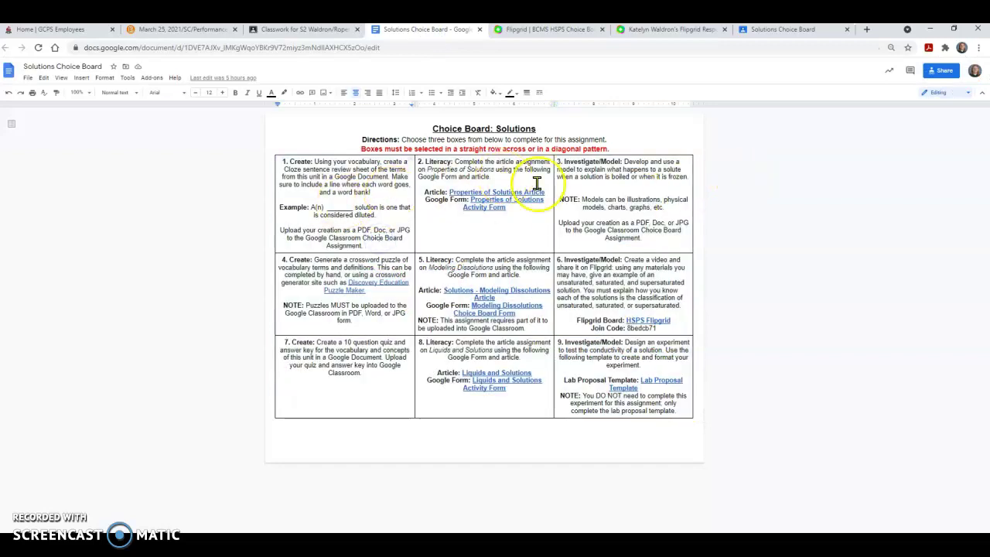
click(688, 352)
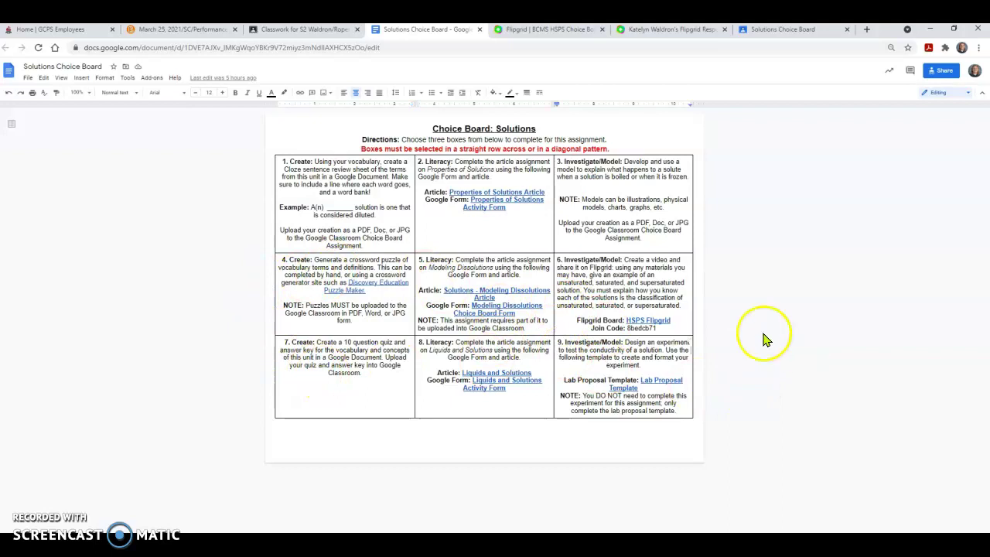
click(312, 28)
scroll(818, 335, down, 1)
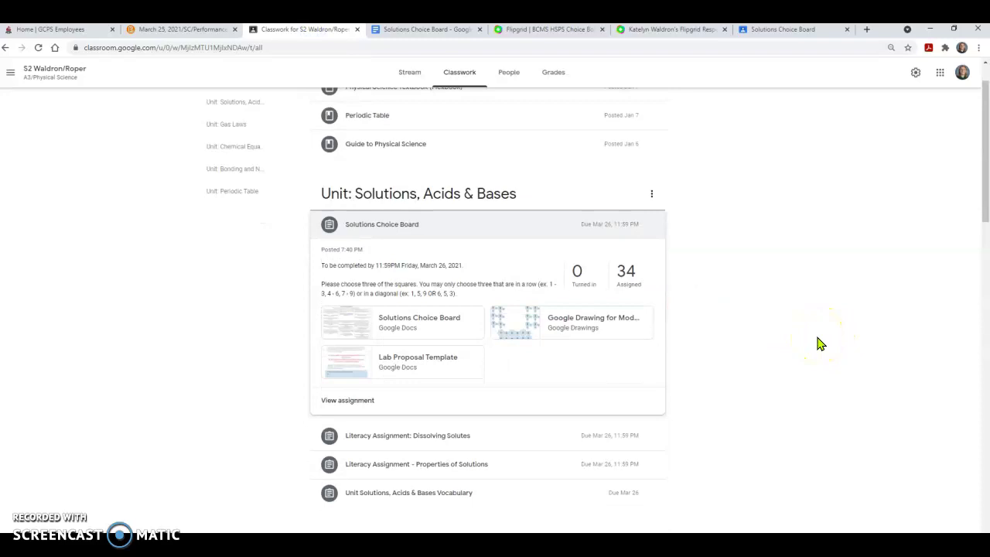